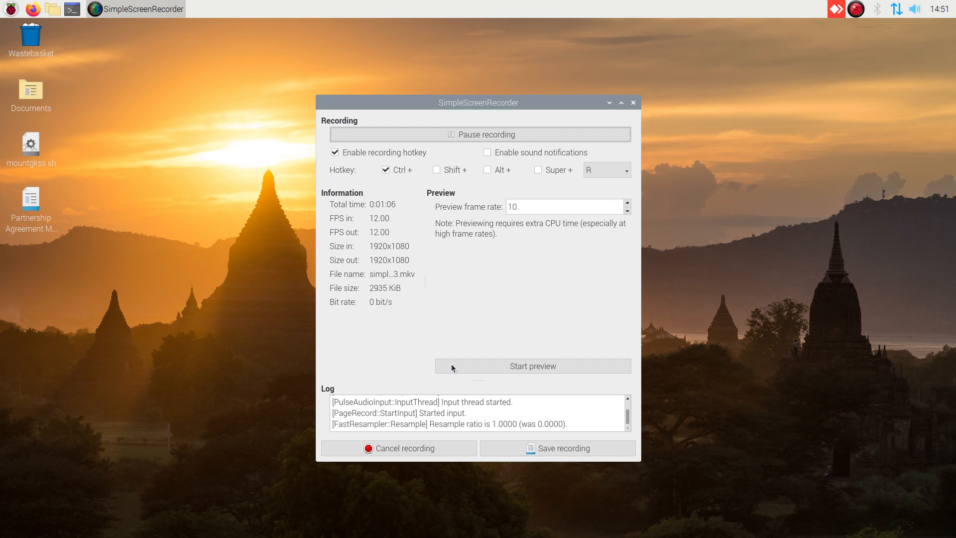
# - Launch LibreOffice Base and set up a new HSQLDB Embedded database that is registered and opened for editing
pyautogui.click(9, 9)
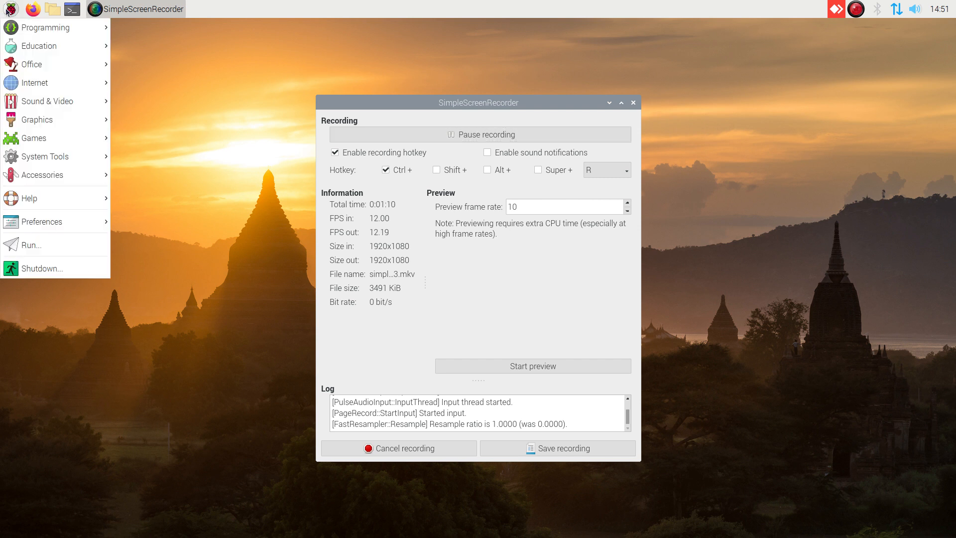
pyautogui.moveTo(75, 64)
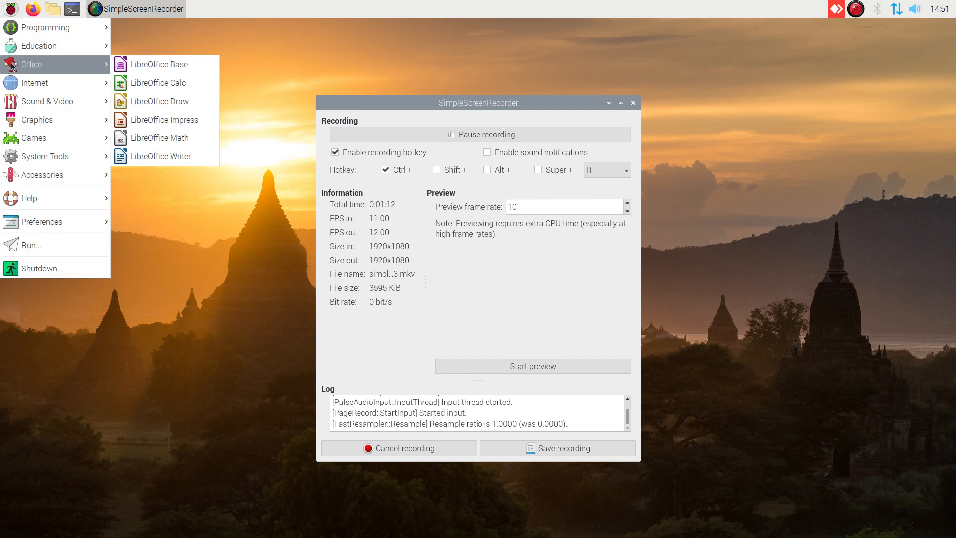
pyautogui.click(160, 64)
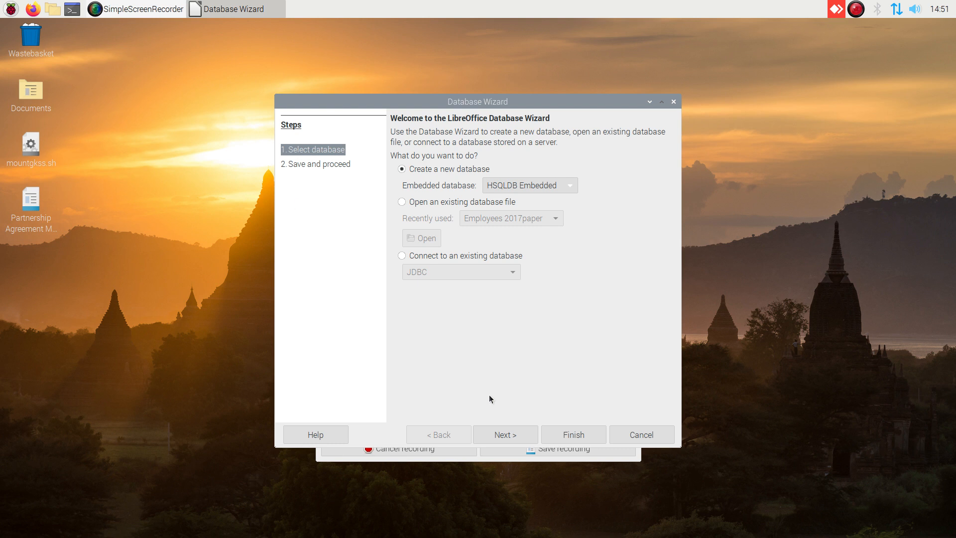
pyautogui.click(503, 436)
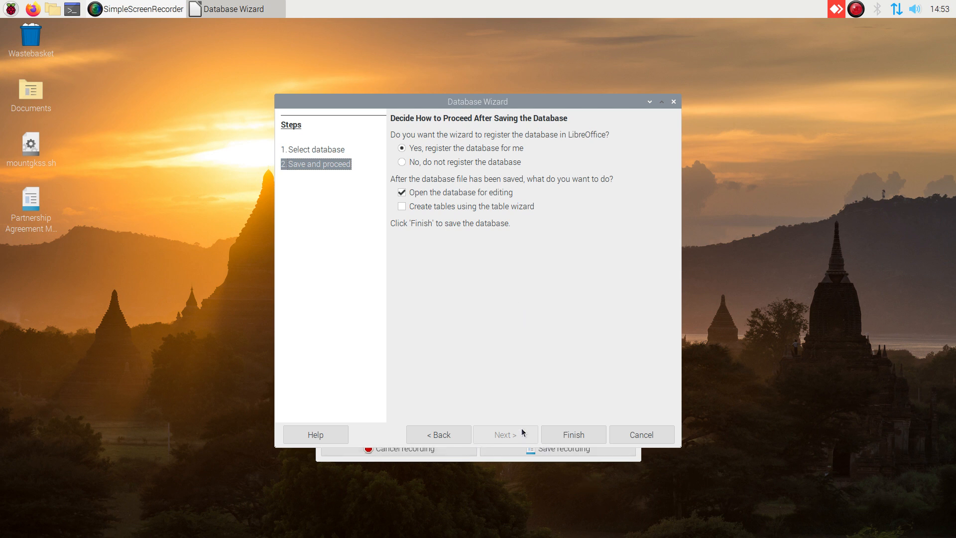
pyautogui.click(575, 434)
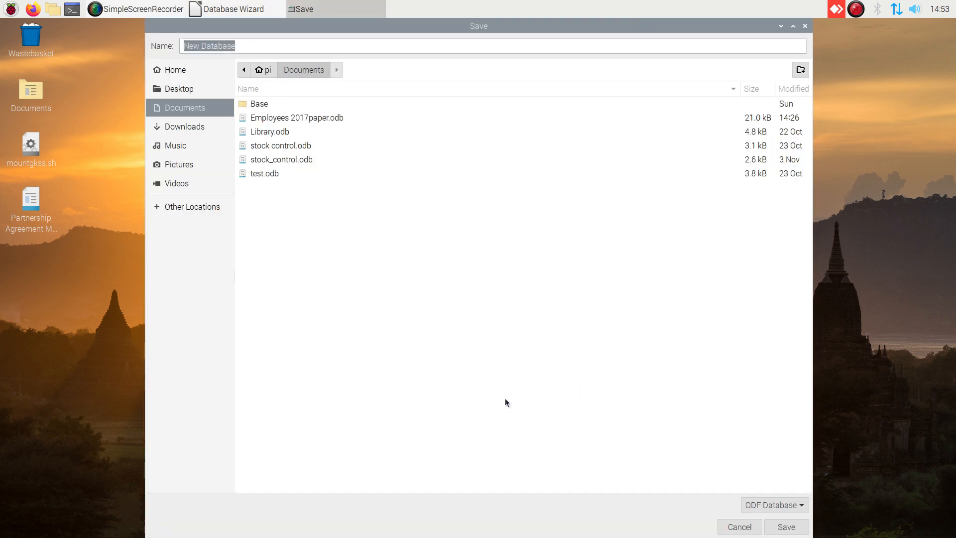
# - Save the new database as Employees in the Exam question folder inside Documents/Base
pyautogui.click(243, 107)
pyautogui.doubleClick(243, 106)
pyautogui.doubleClick(243, 106)
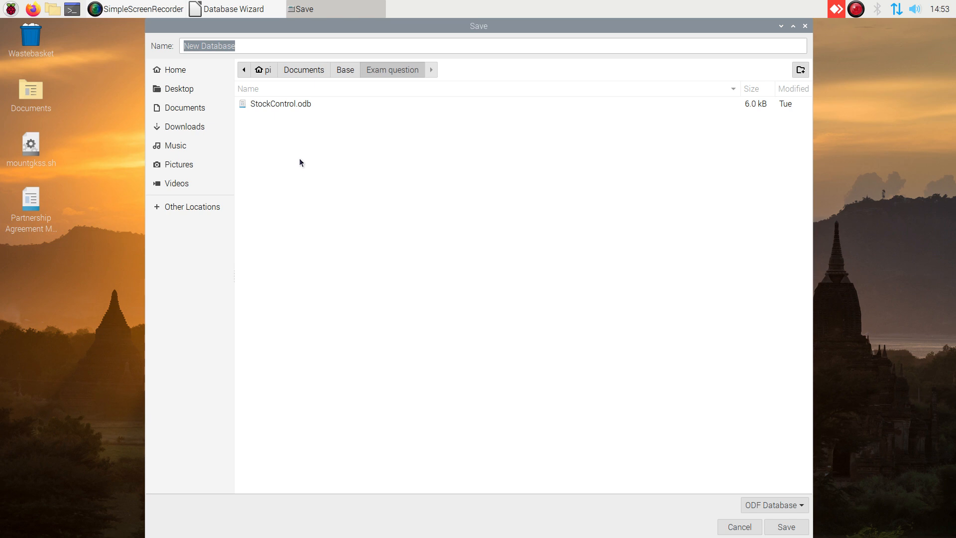
pyautogui.write('E')
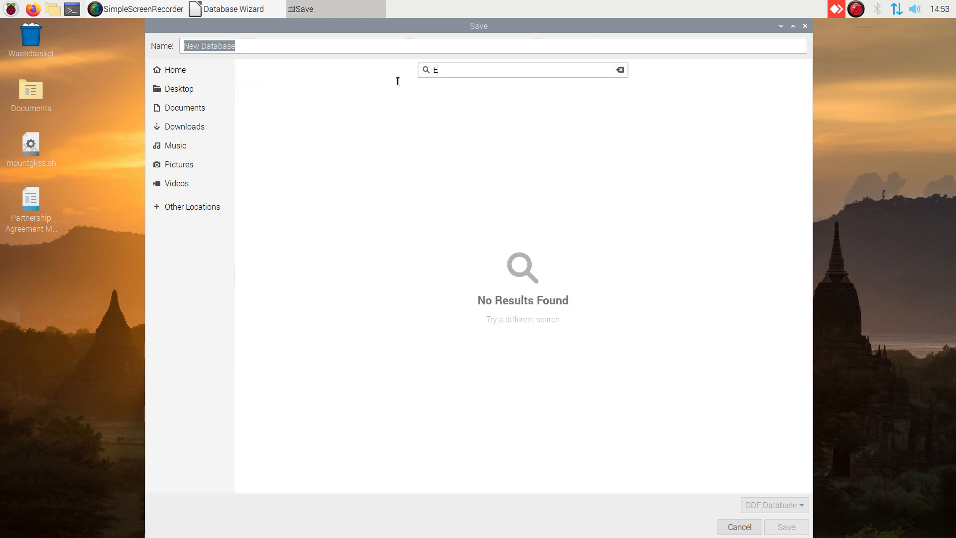
pyautogui.press('BackSpace')
pyautogui.moveTo(246, 47); pyautogui.dragTo(158, 45)
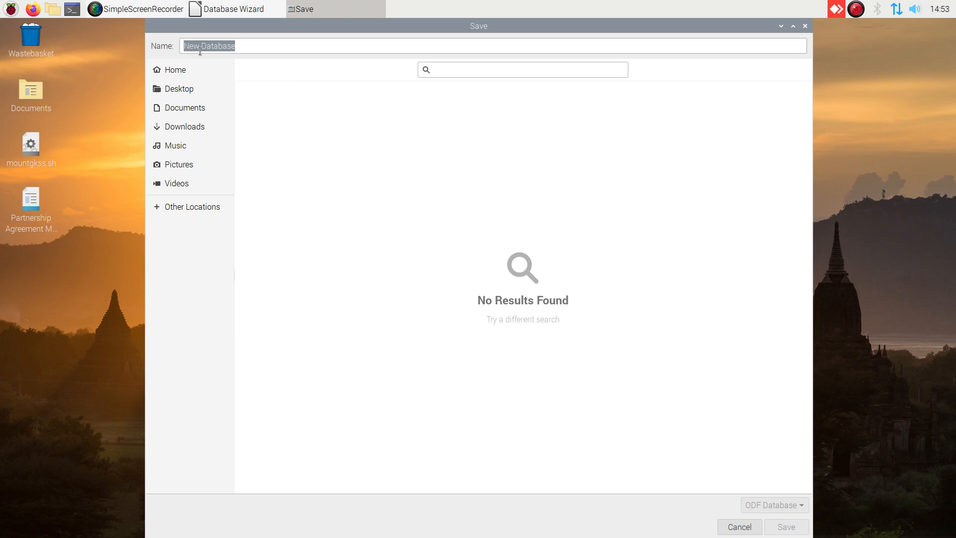
pyautogui.write('Emplo')
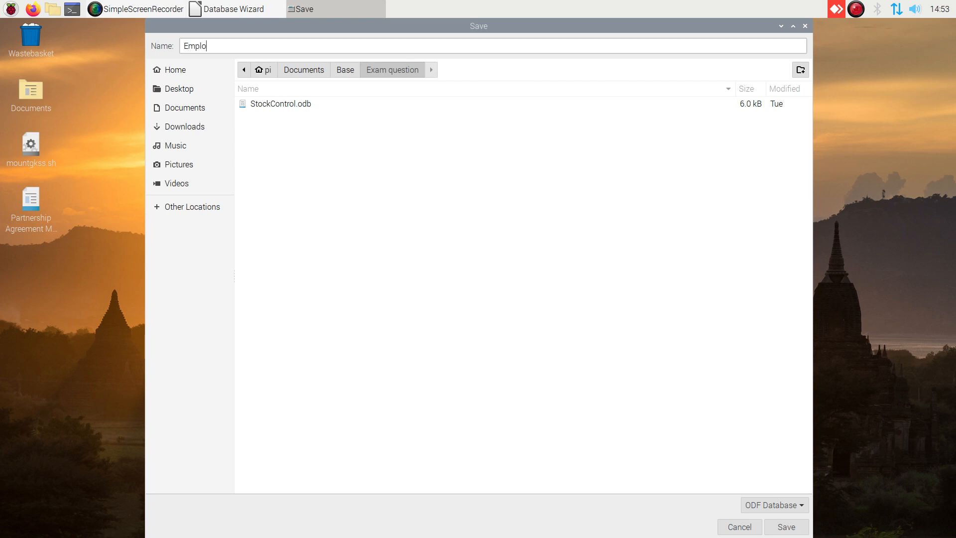
pyautogui.write('yees')
pyautogui.click(787, 527)
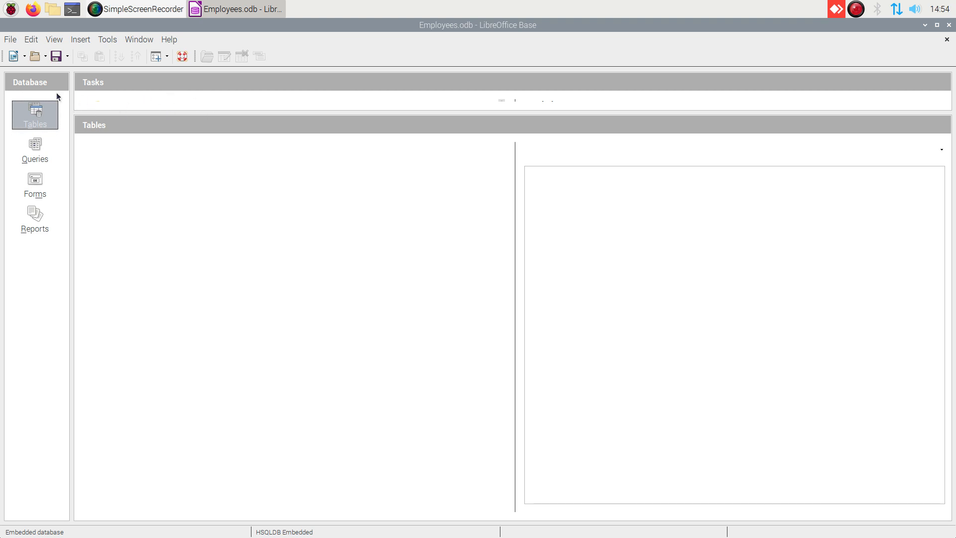
# - Look through the database's Queries, Forms and Reports sections and return to Tables
pyautogui.click(35, 150)
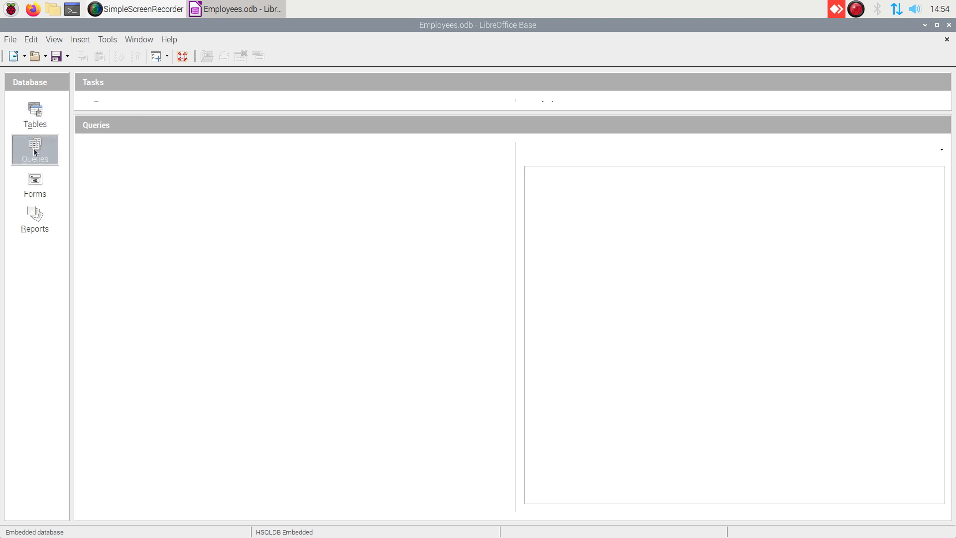
pyautogui.click(33, 189)
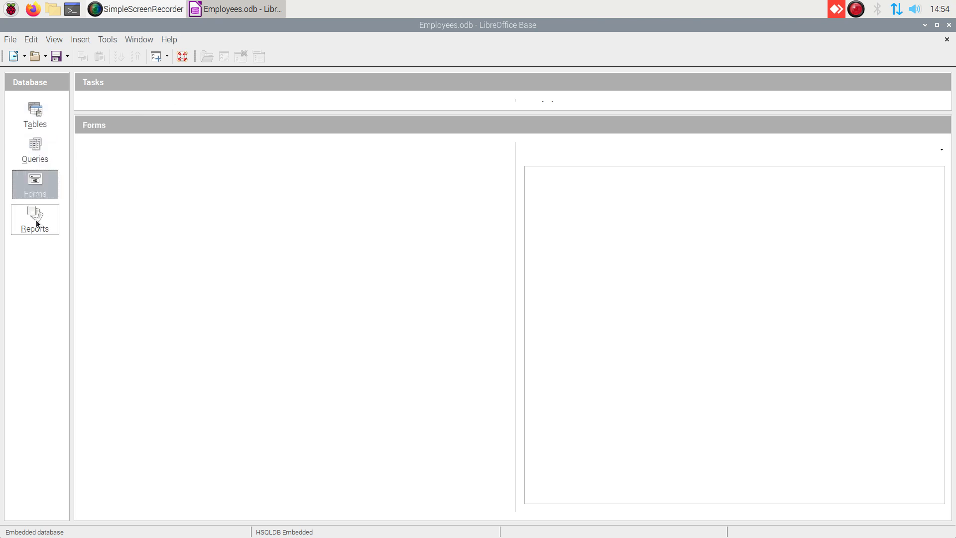
pyautogui.click(33, 215)
pyautogui.click(34, 108)
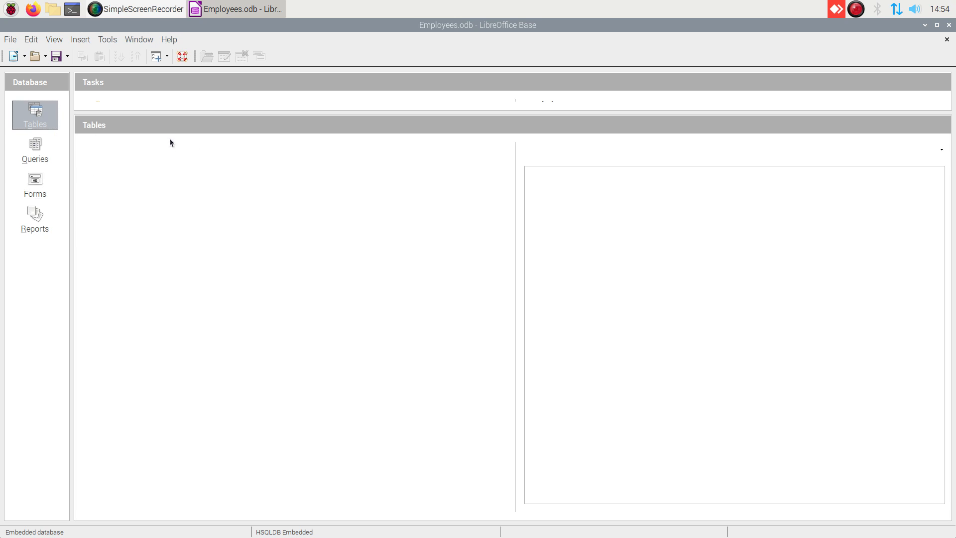
# - Create a new table in design view and name its first field Staff_Number
pyautogui.click(80, 39)
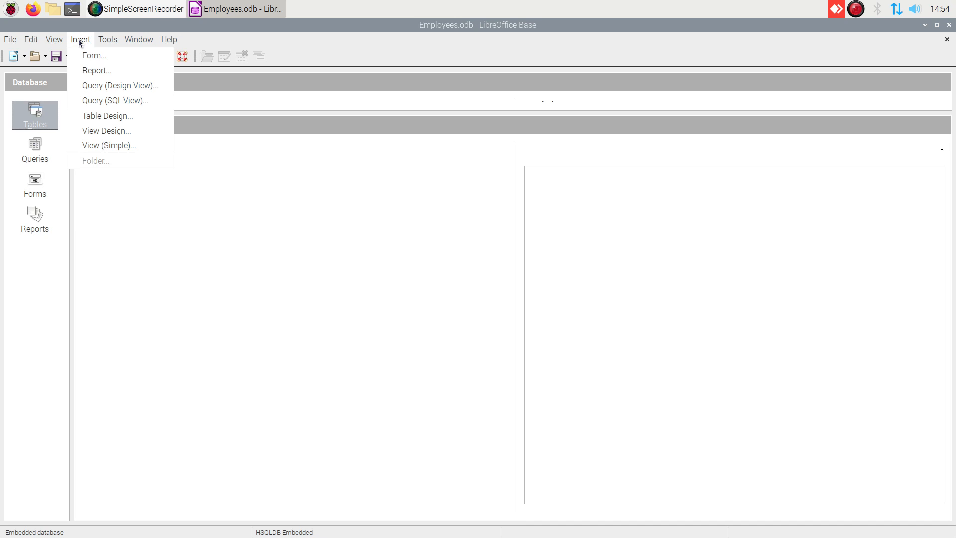
pyautogui.click(86, 117)
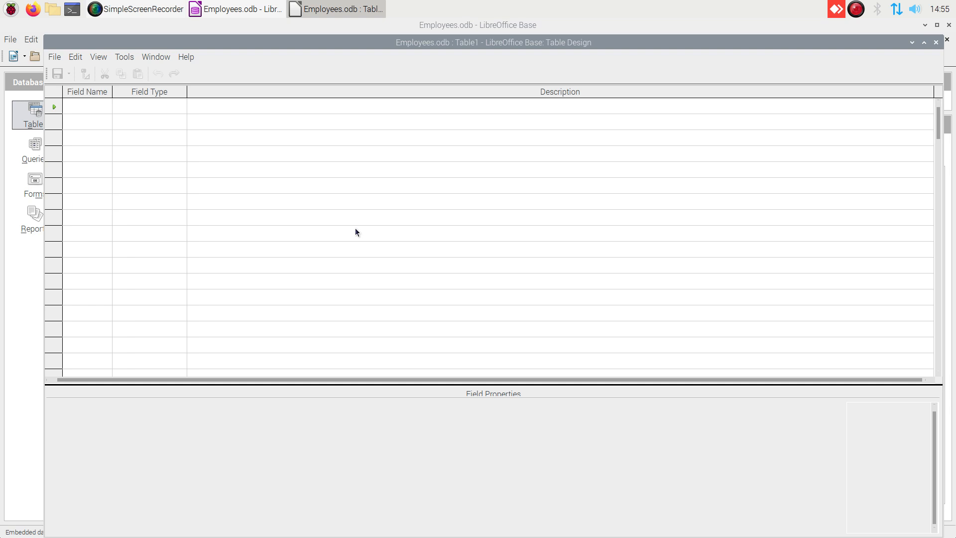
pyautogui.click(85, 107)
pyautogui.write('St')
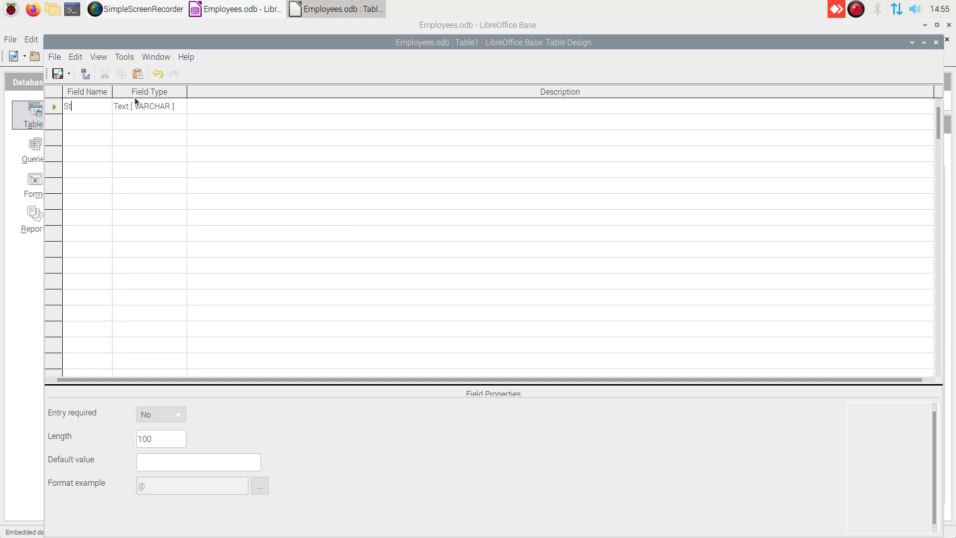
pyautogui.write('aff_Number')
# - Set the Staff_Number field's type to Text (fix) [ CHAR ] and its length to 4
pyautogui.click(150, 106)
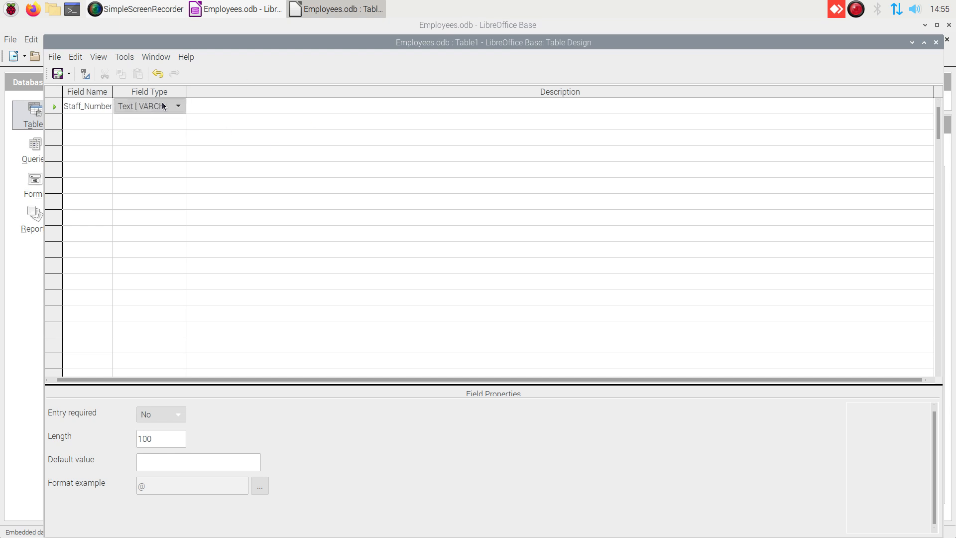
pyautogui.click(179, 106)
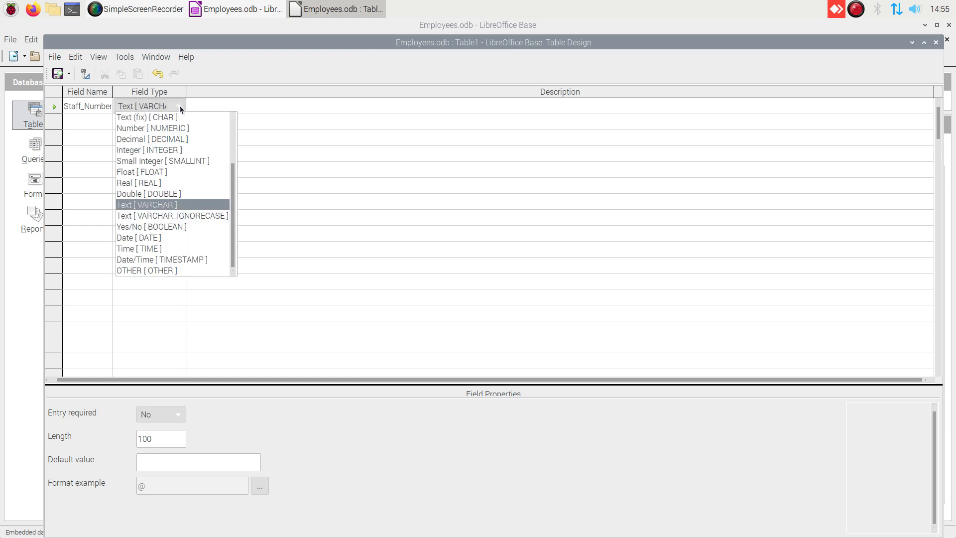
pyautogui.click(145, 119)
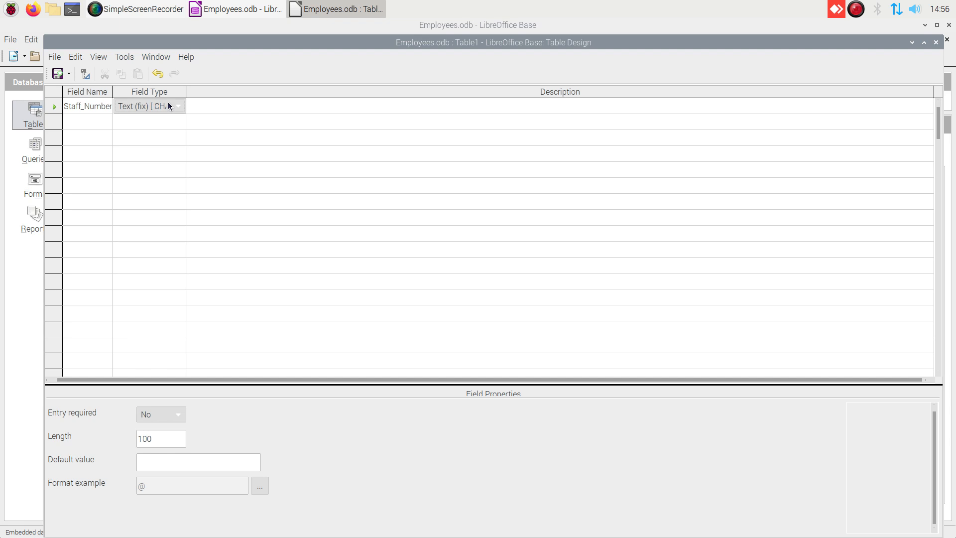
pyautogui.click(156, 439)
pyautogui.doubleClick(145, 441)
pyautogui.write('4')
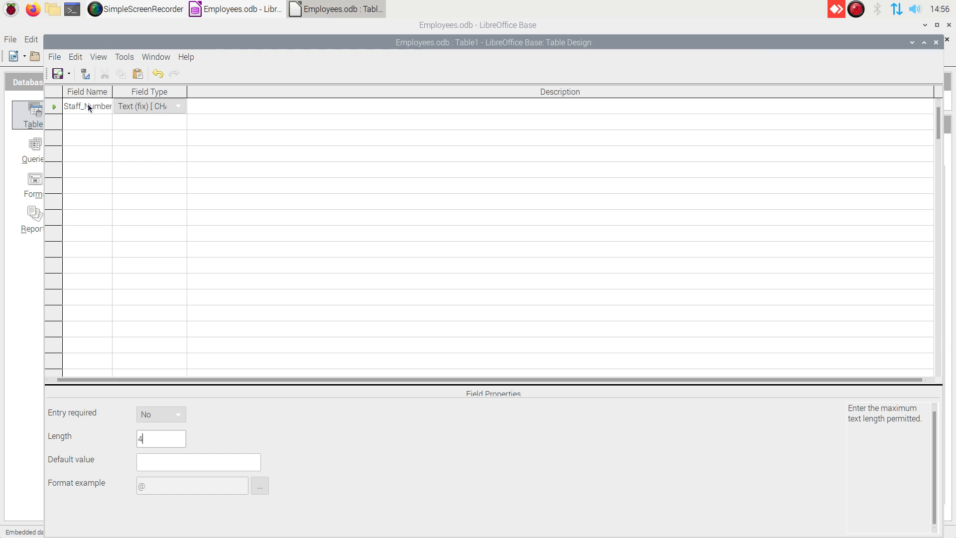
# - Add a First_Name field below Staff_Number with type Text (fix) [ CHAR ] and length 15
pyautogui.click(81, 127)
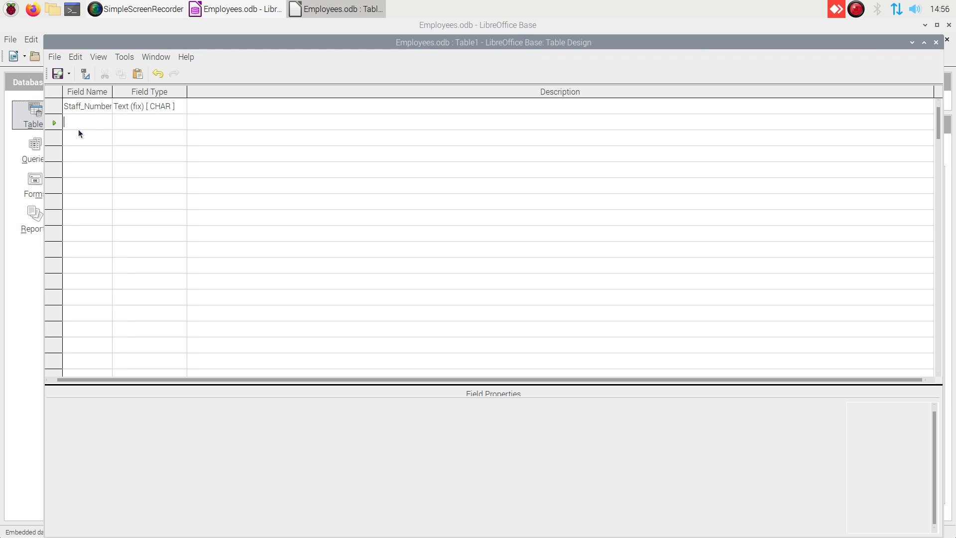
pyautogui.write('First_')
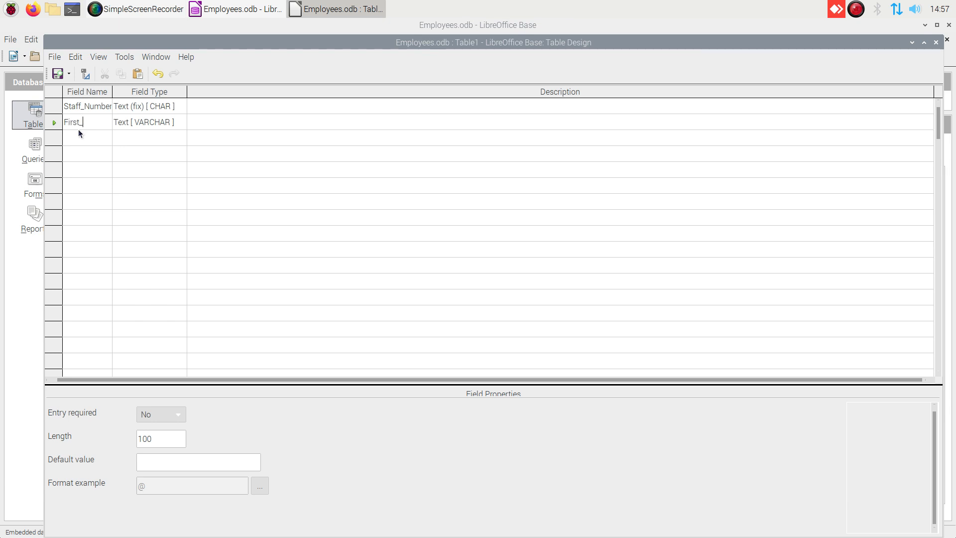
pyautogui.write('Name')
pyautogui.click(148, 122)
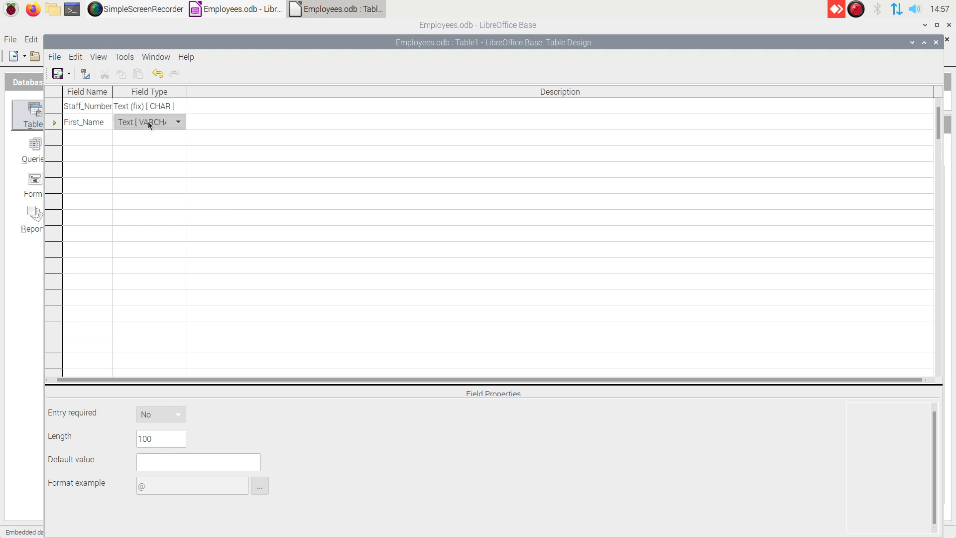
pyautogui.click(178, 122)
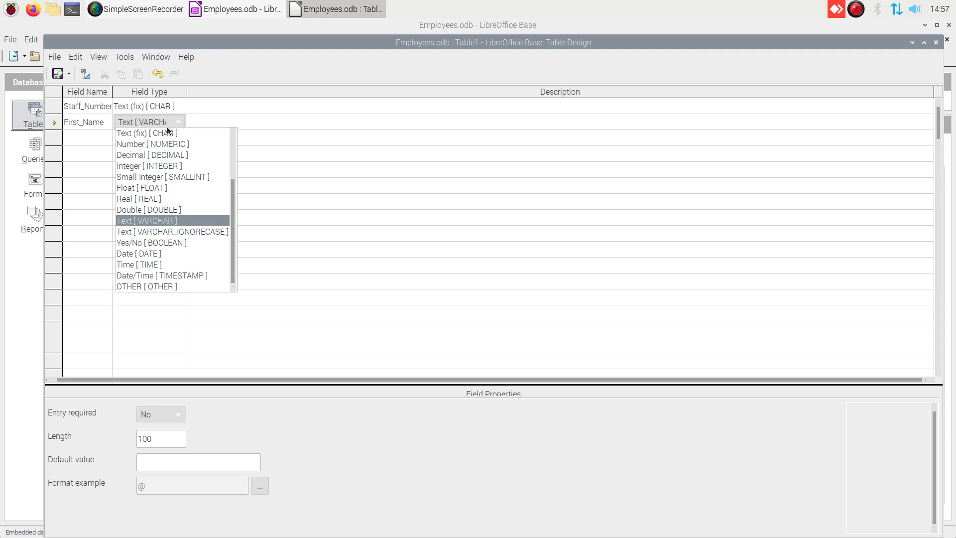
pyautogui.click(150, 133)
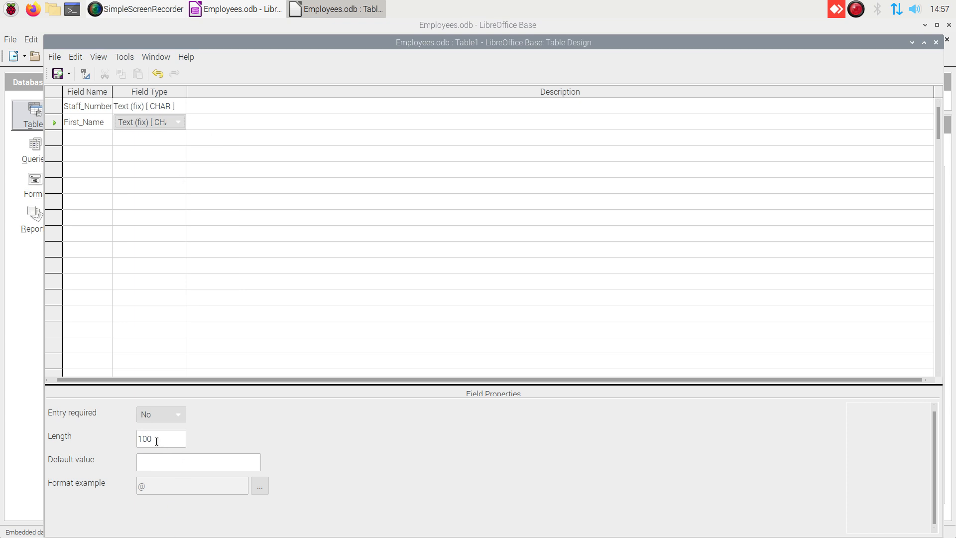
pyautogui.moveTo(162, 441); pyautogui.dragTo(88, 441)
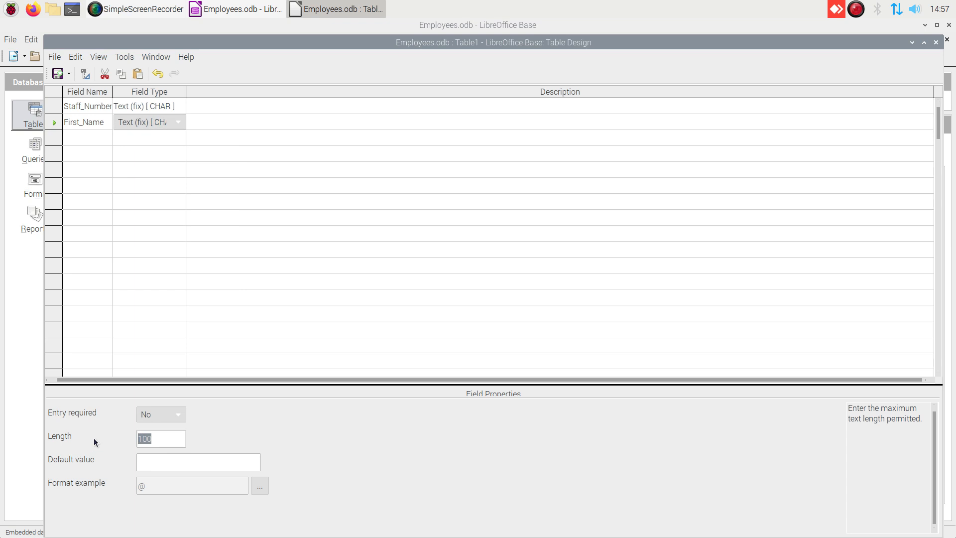
pyautogui.write('15')
# - Add a Surname field below First_Name with type Text (fix) [ CHAR ] and length 15
pyautogui.click(84, 139)
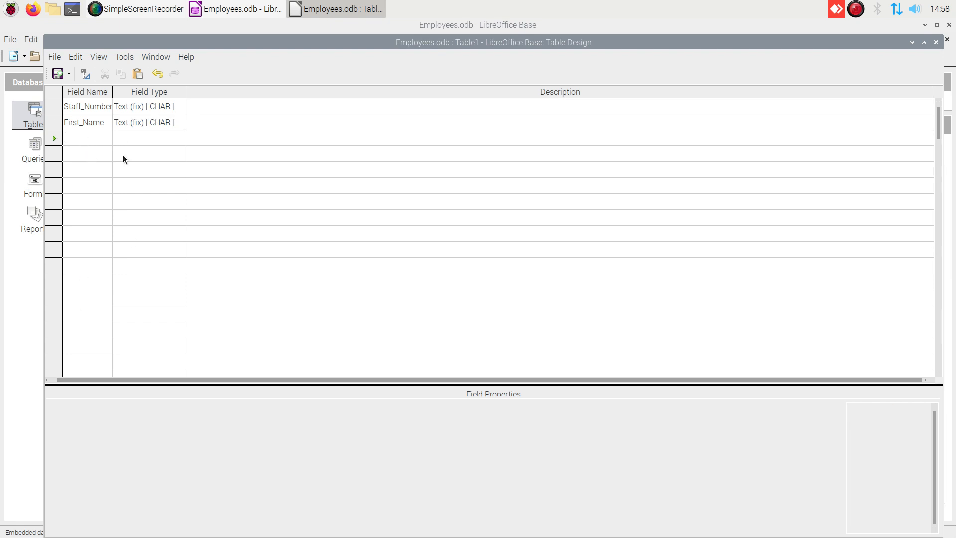
pyautogui.write('Sur')
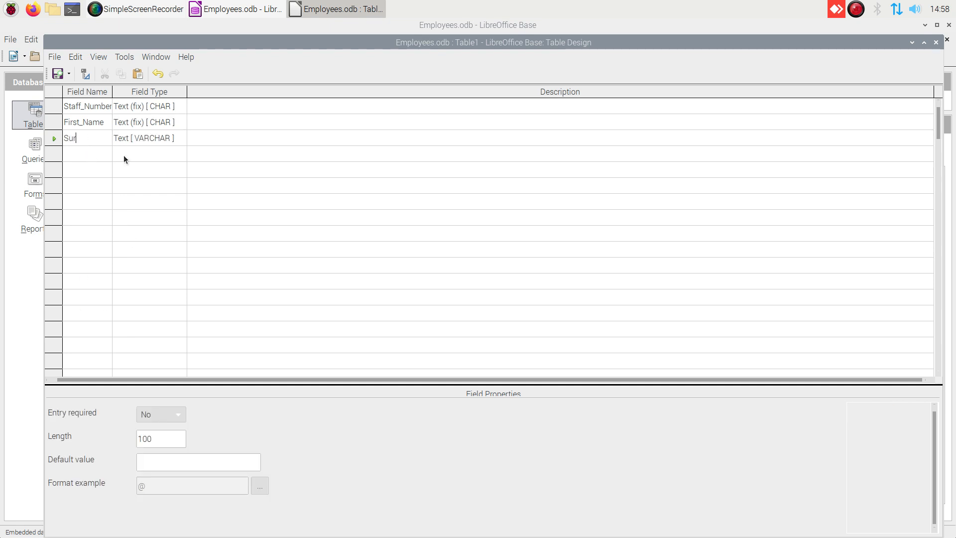
pyautogui.write('name')
pyautogui.click(146, 138)
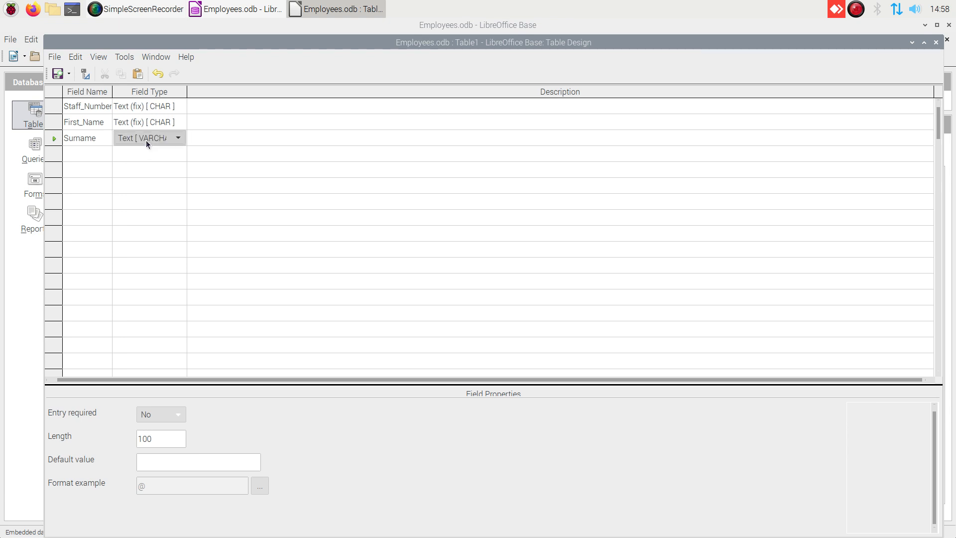
pyautogui.click(178, 137)
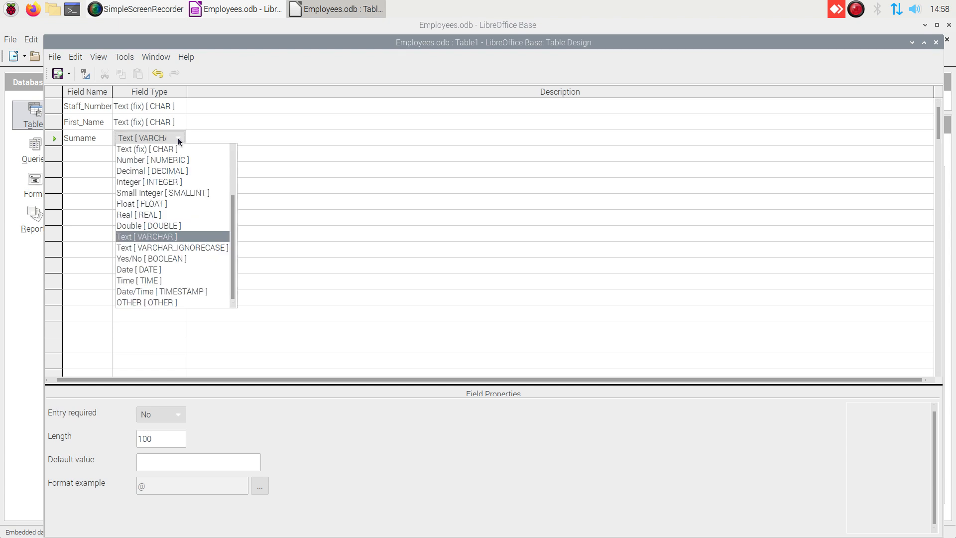
pyautogui.click(146, 148)
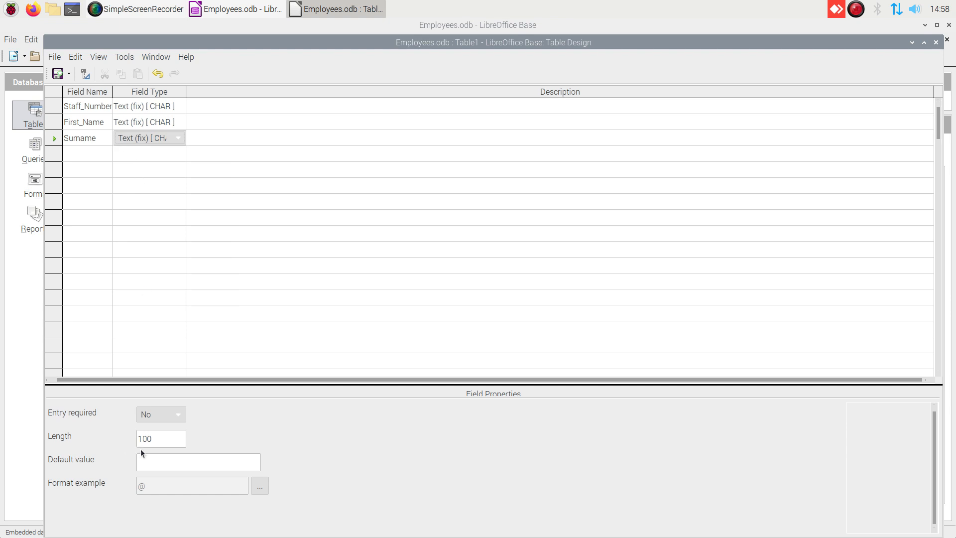
pyautogui.doubleClick(156, 437)
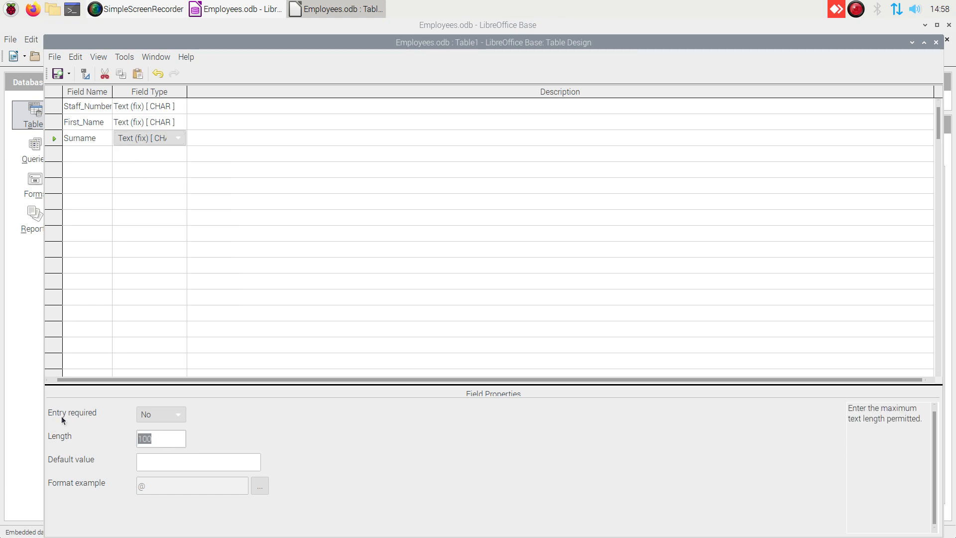
pyautogui.write('15')
# - Add a Sex field below Surname with type Text (fix) [ CHAR ] and length 1
pyautogui.click(89, 155)
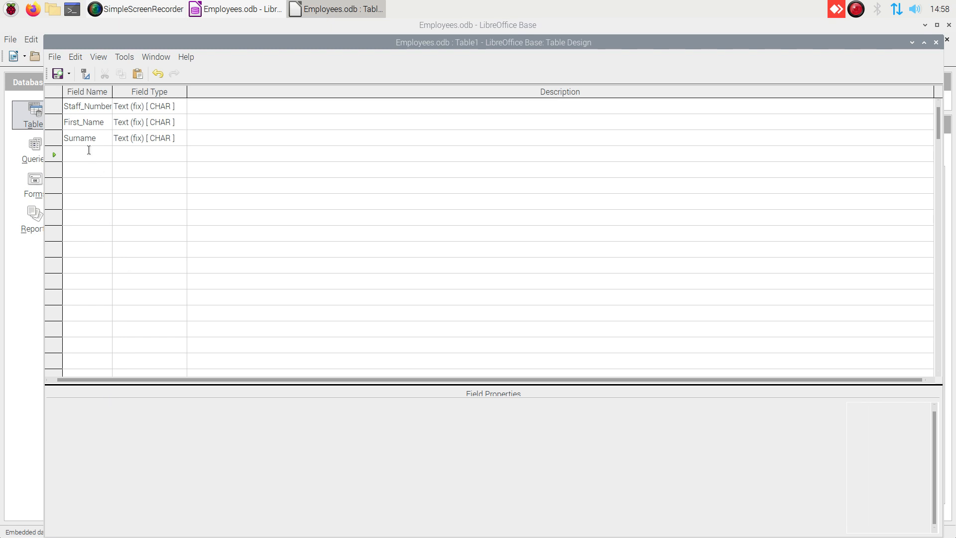
pyautogui.write('Sex')
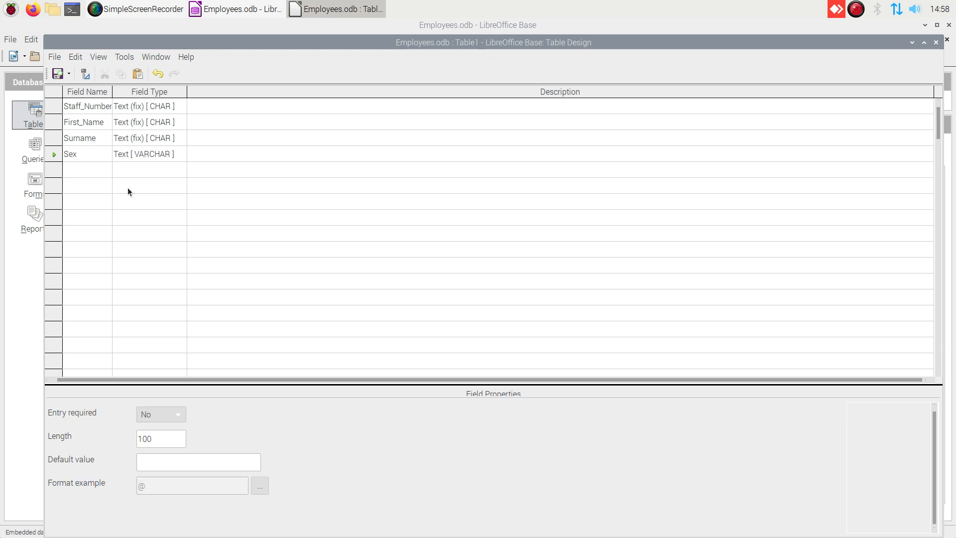
pyautogui.click(137, 156)
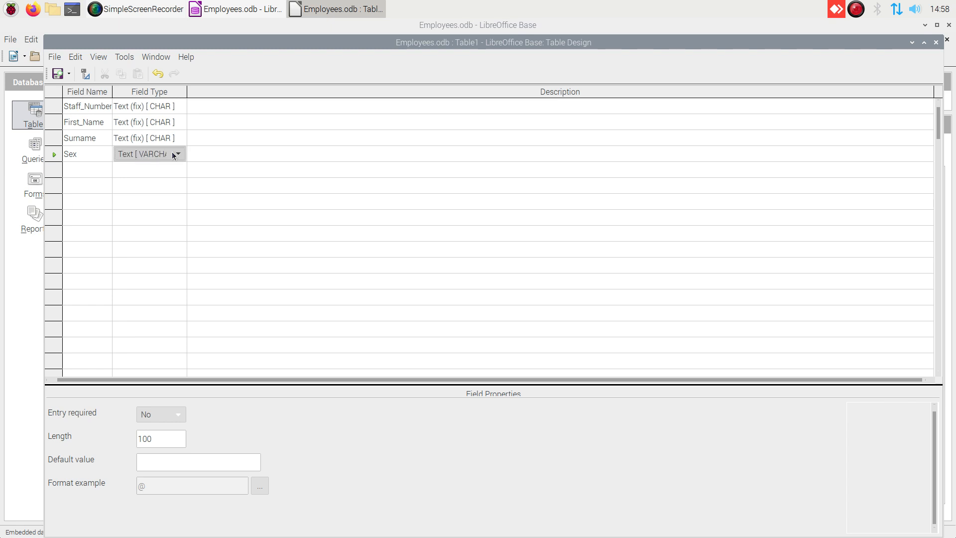
pyautogui.click(178, 154)
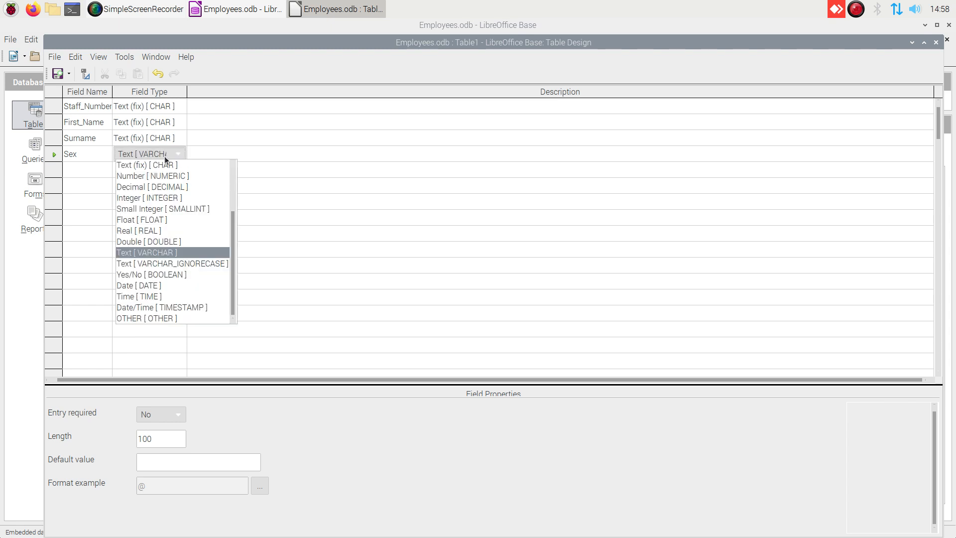
pyautogui.click(130, 165)
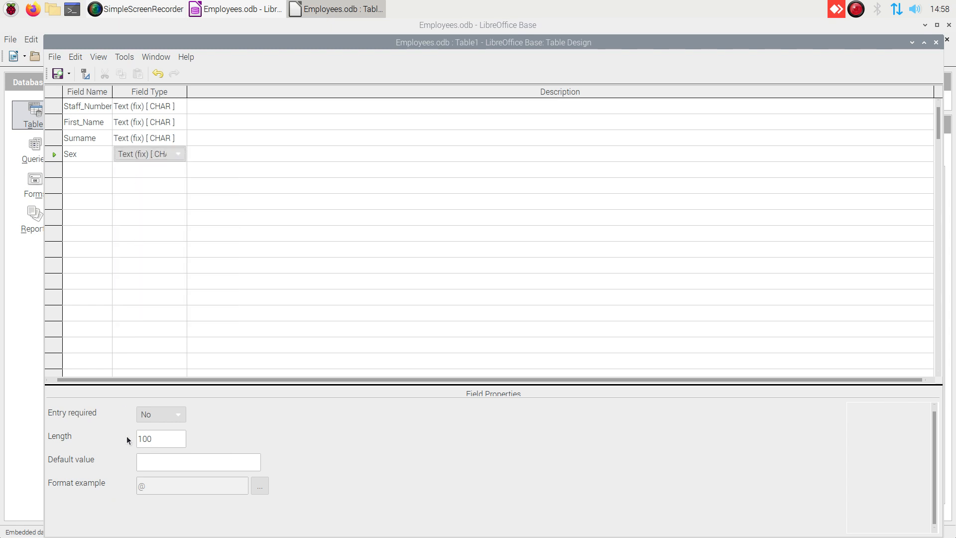
pyautogui.click(158, 445)
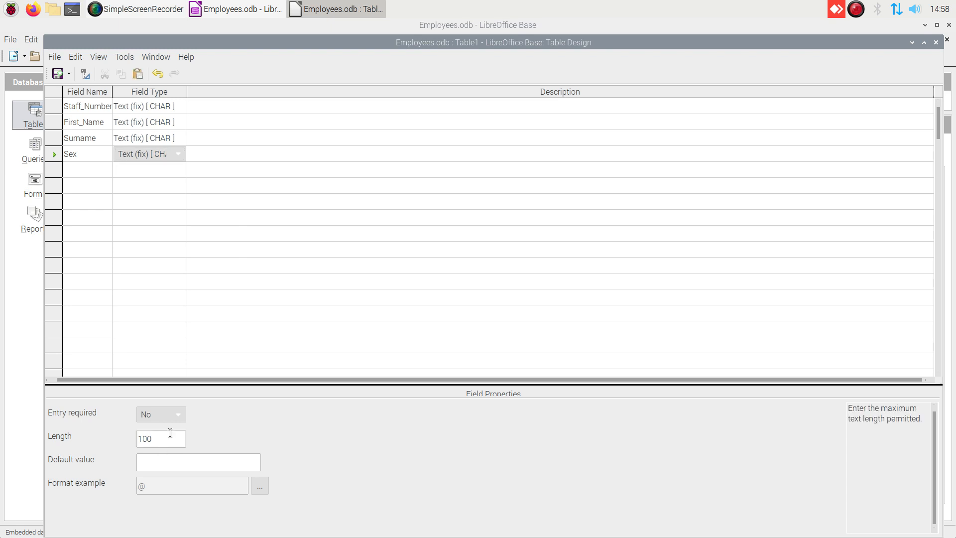
pyautogui.press('BackSpace')
pyautogui.press('BackSpace')
pyautogui.press('BackSpace')
pyautogui.write('1')
# - Add an Address field below Sex with type Memo [ LONGVARCHAR ]
pyautogui.click(75, 173)
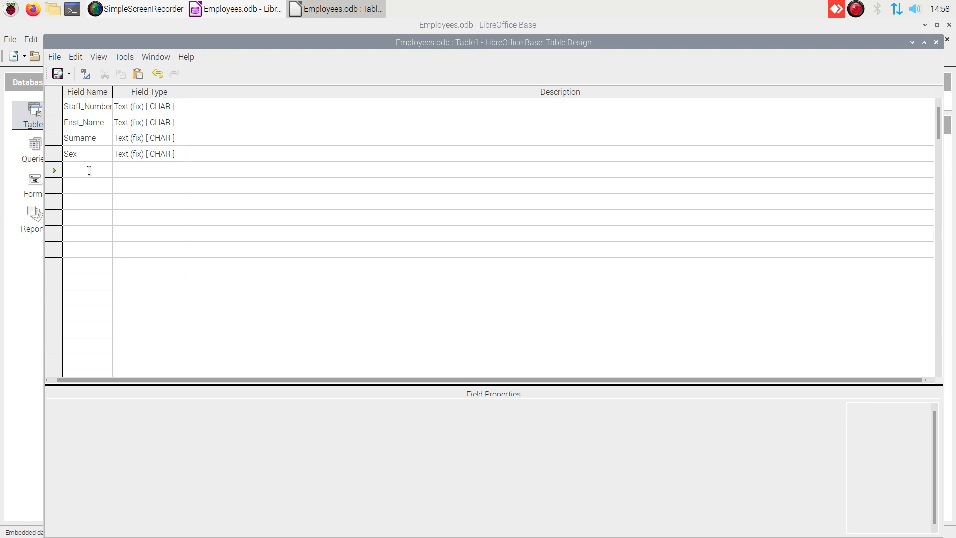
pyautogui.write('Ad')
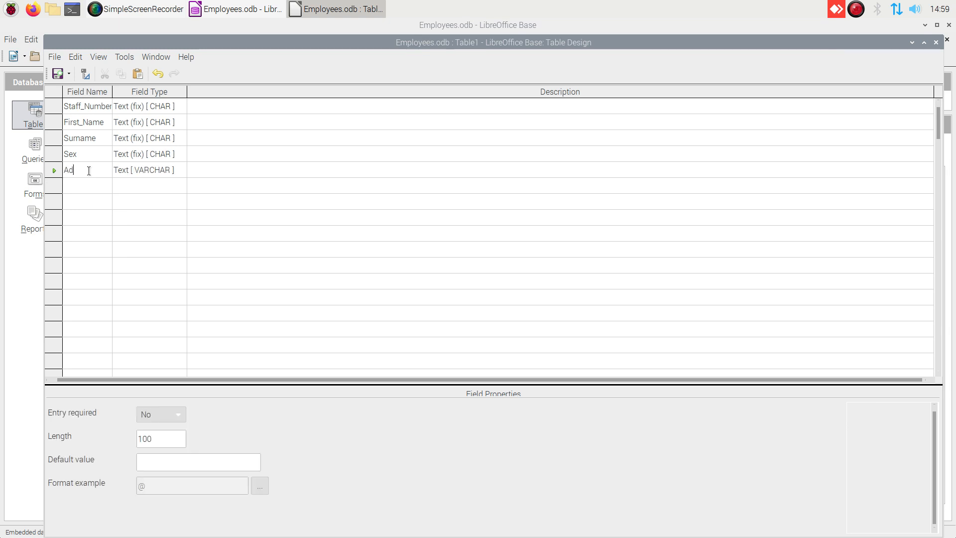
pyautogui.write('dress')
pyautogui.click(145, 169)
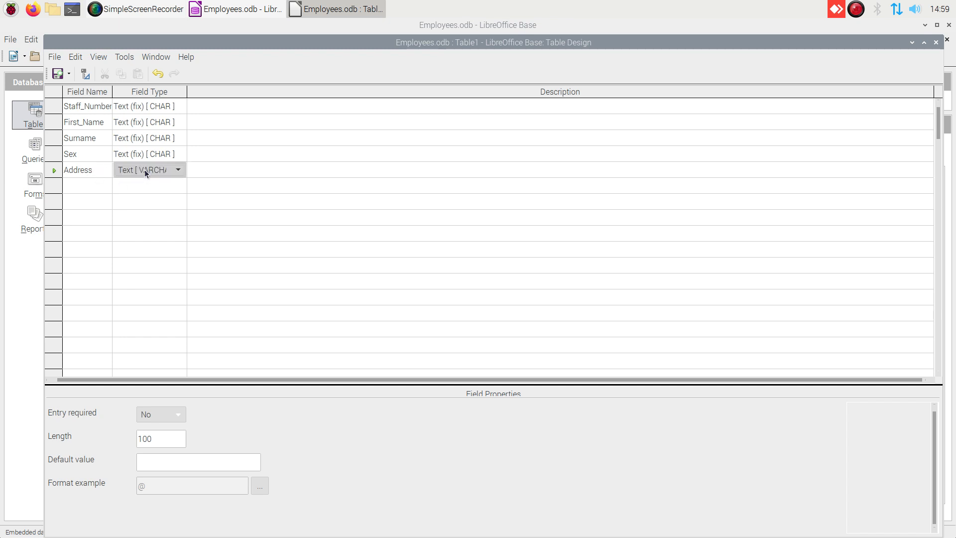
pyautogui.click(178, 171)
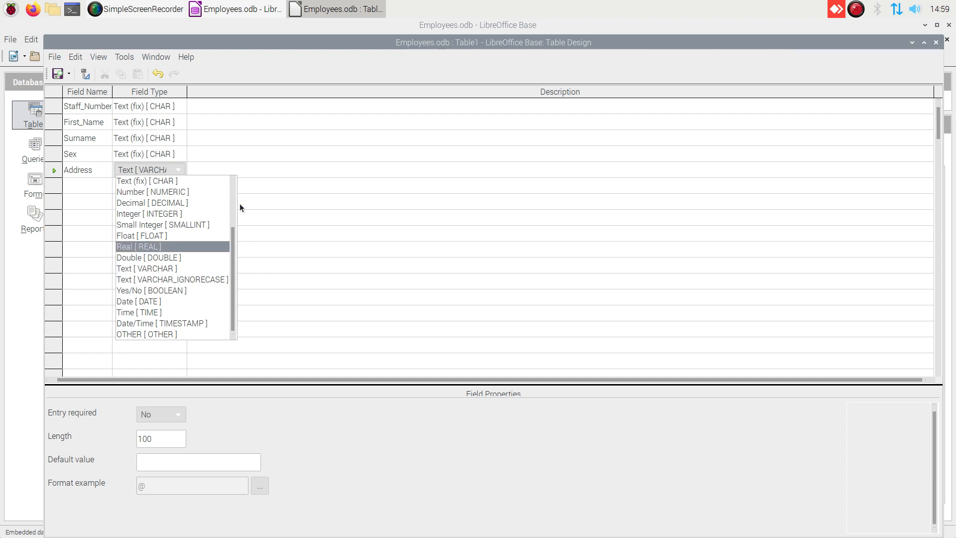
pyautogui.moveTo(233, 268); pyautogui.dragTo(235, 201)
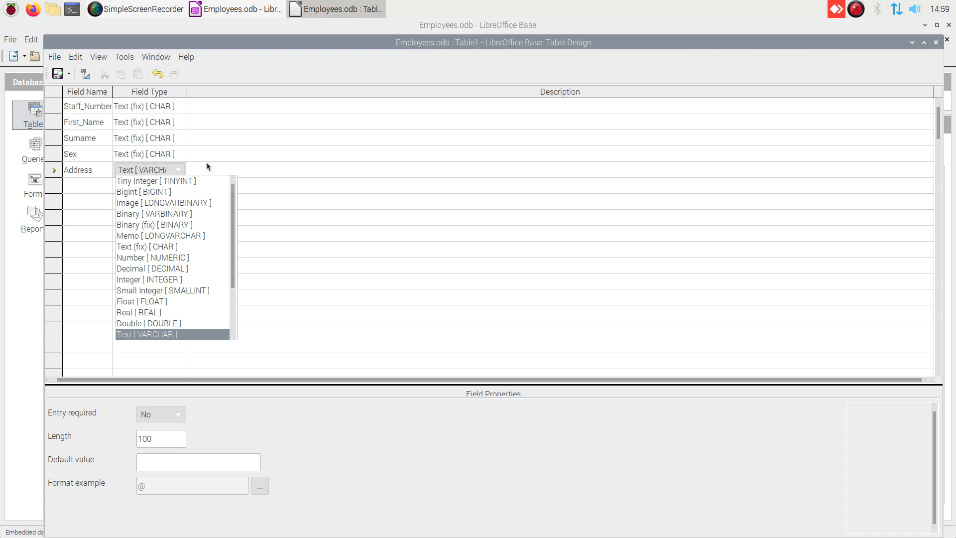
pyautogui.click(127, 236)
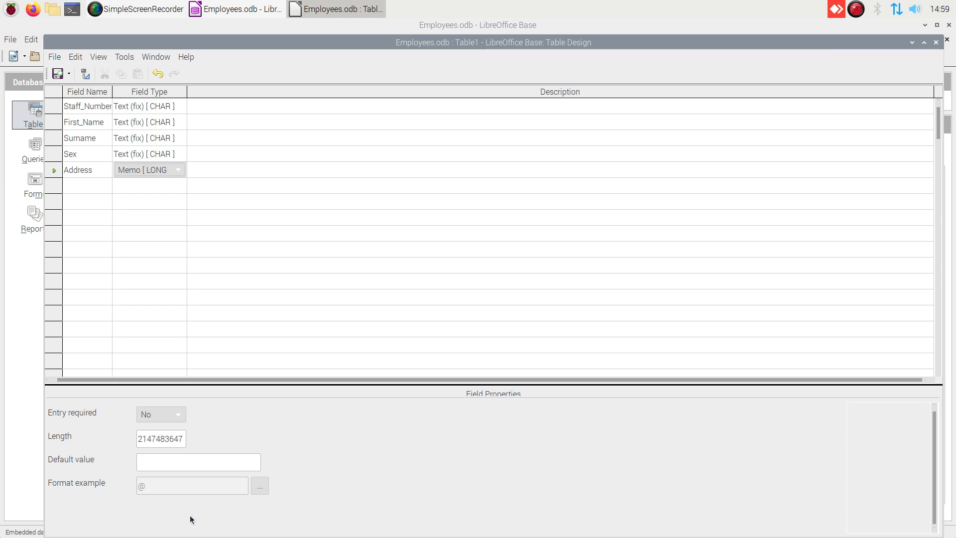
pyautogui.click(184, 439)
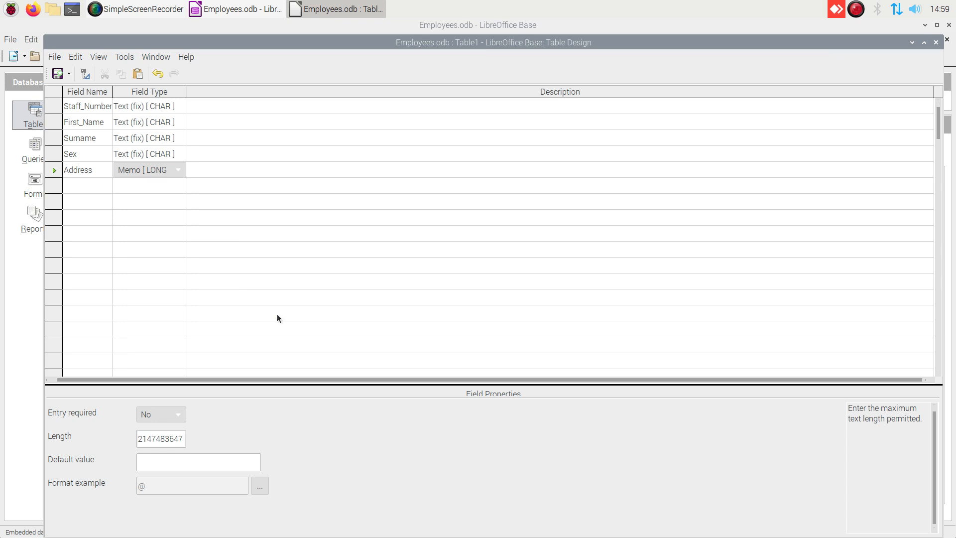
# - Add a Salary field below Address with type Decimal [ DECIMAL ]
pyautogui.click(78, 187)
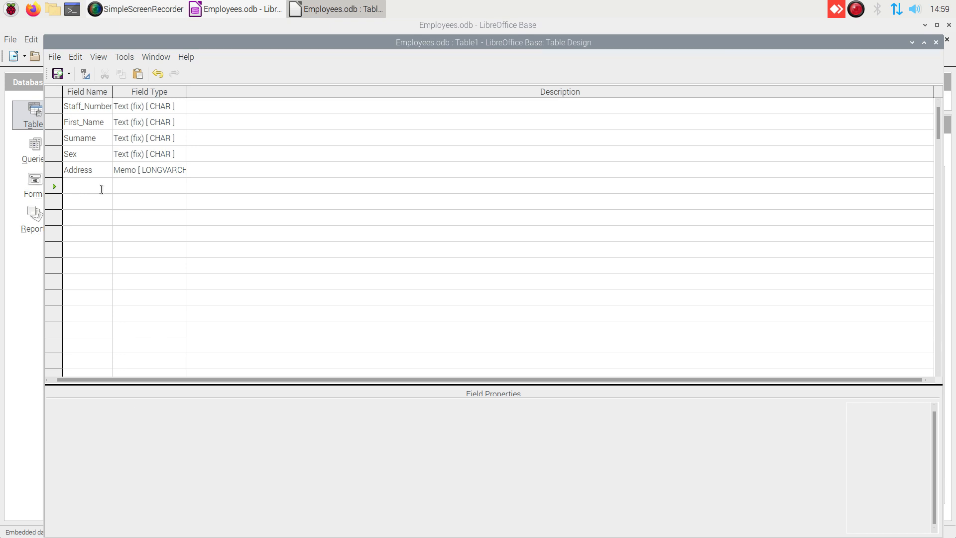
pyautogui.write('Salary')
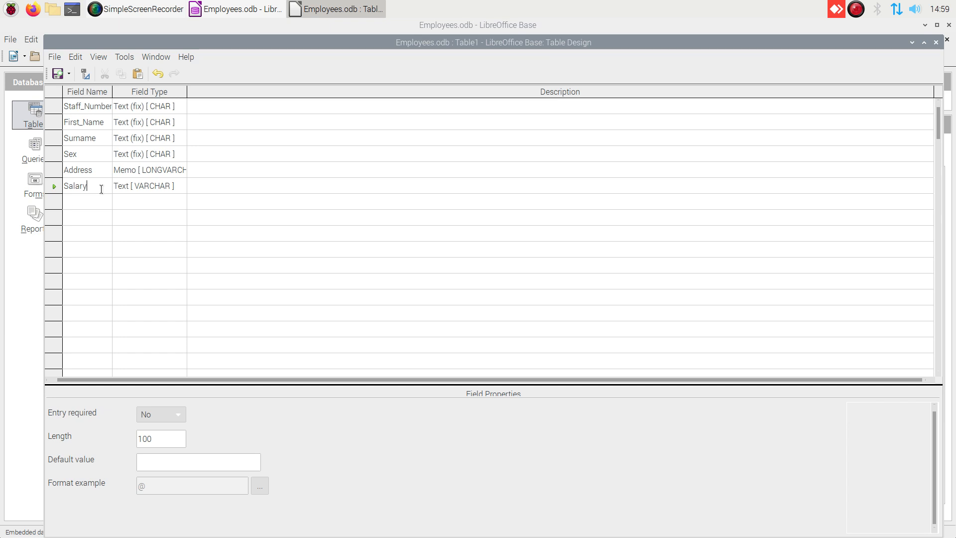
pyautogui.click(142, 183)
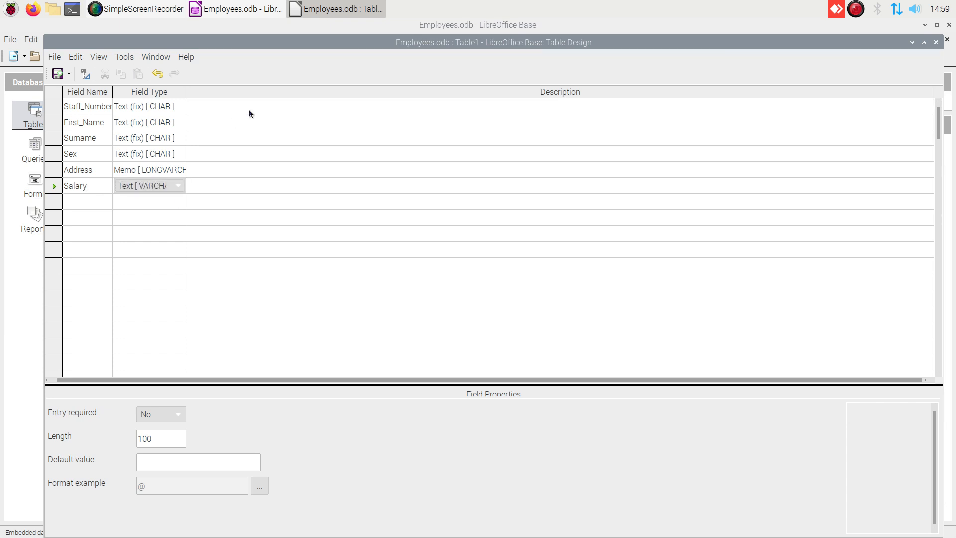
pyautogui.click(178, 188)
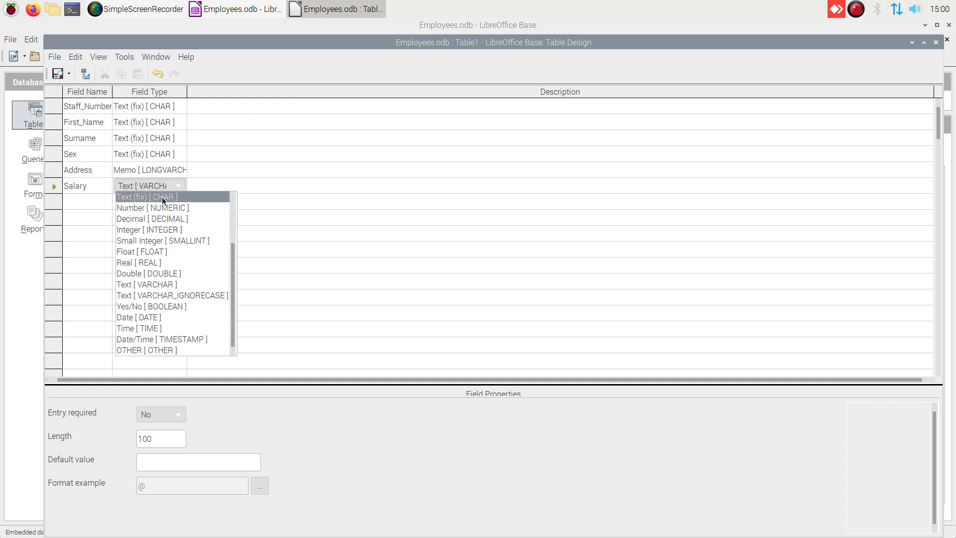
pyautogui.click(144, 220)
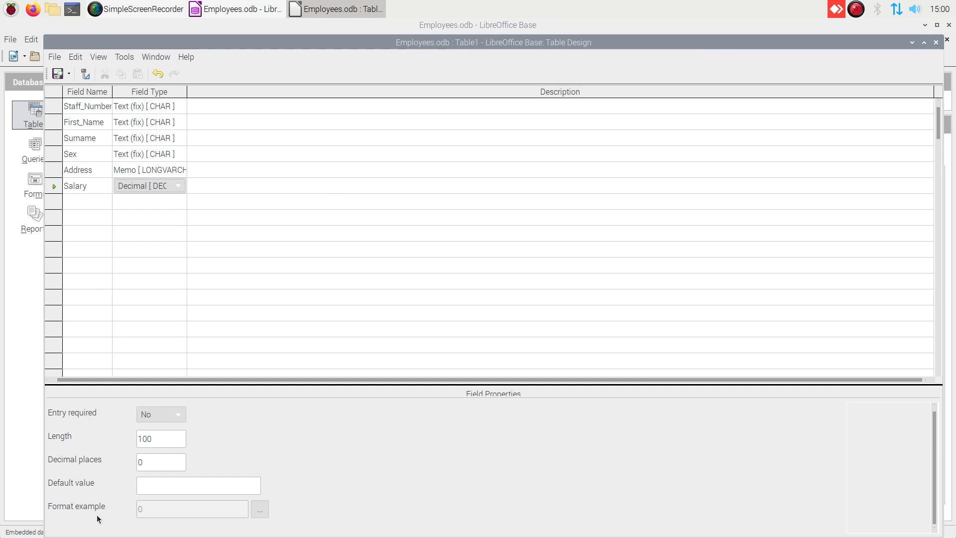
# - Format the Salary field as Currency in GBP £ English (UK), using the red negative -£1,234.00 format with two decimal places
pyautogui.click(259, 509)
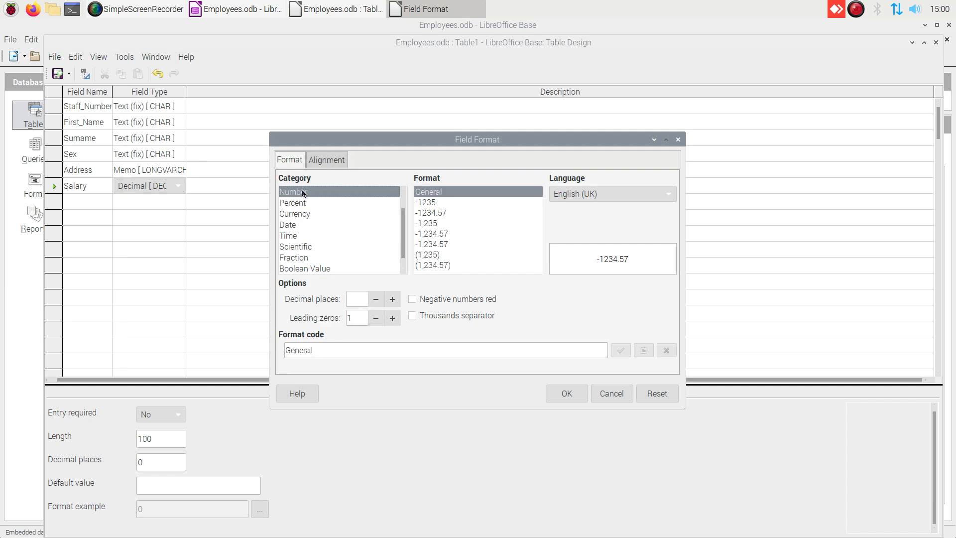
pyautogui.click(291, 213)
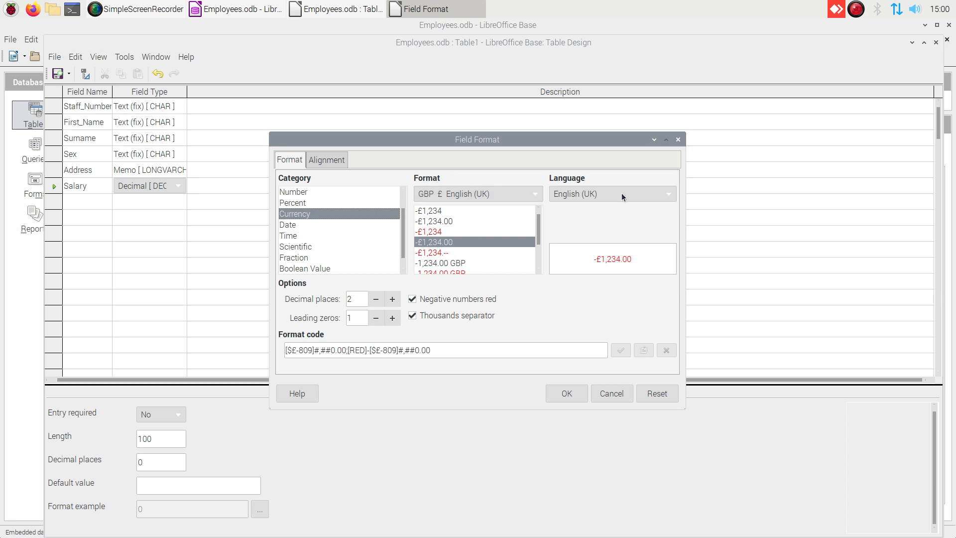
pyautogui.click(667, 194)
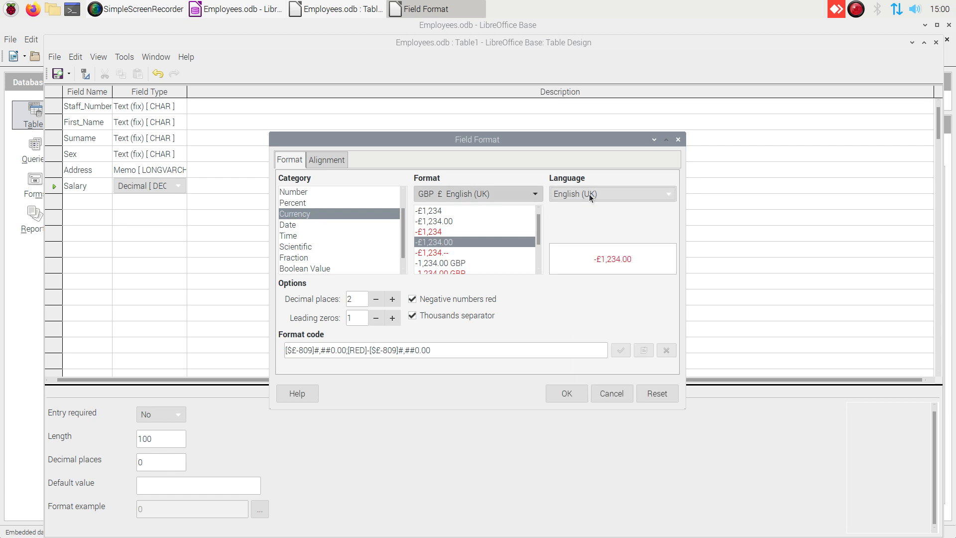
pyautogui.click(537, 195)
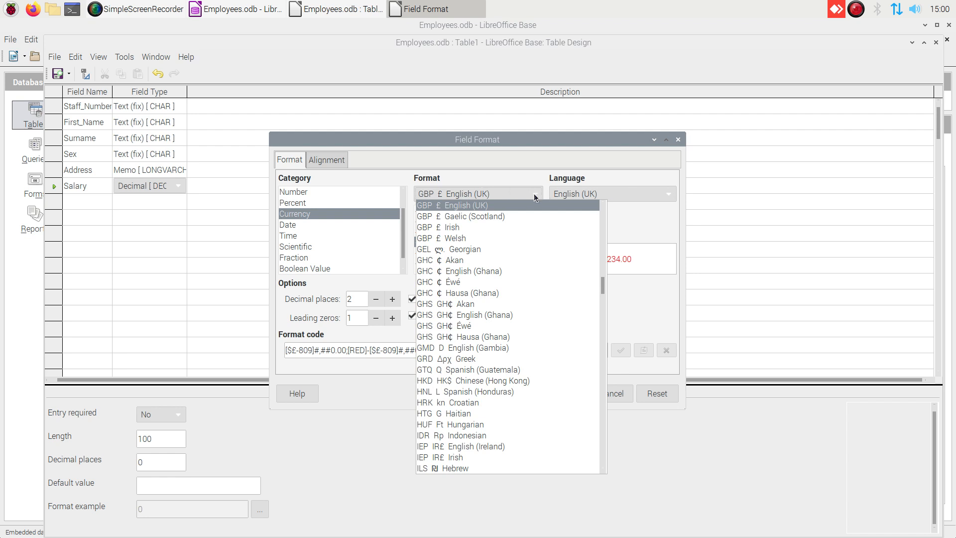
pyautogui.click(535, 195)
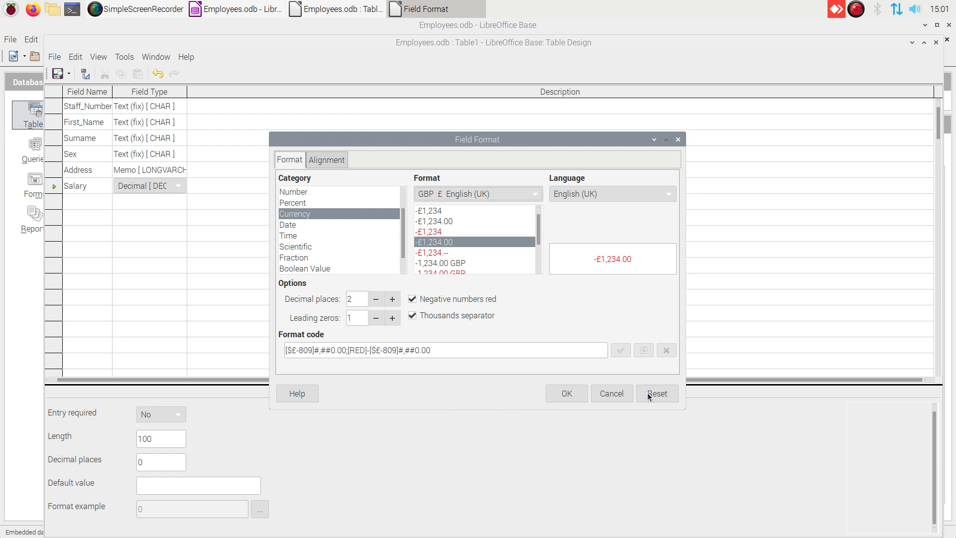
pyautogui.click(567, 394)
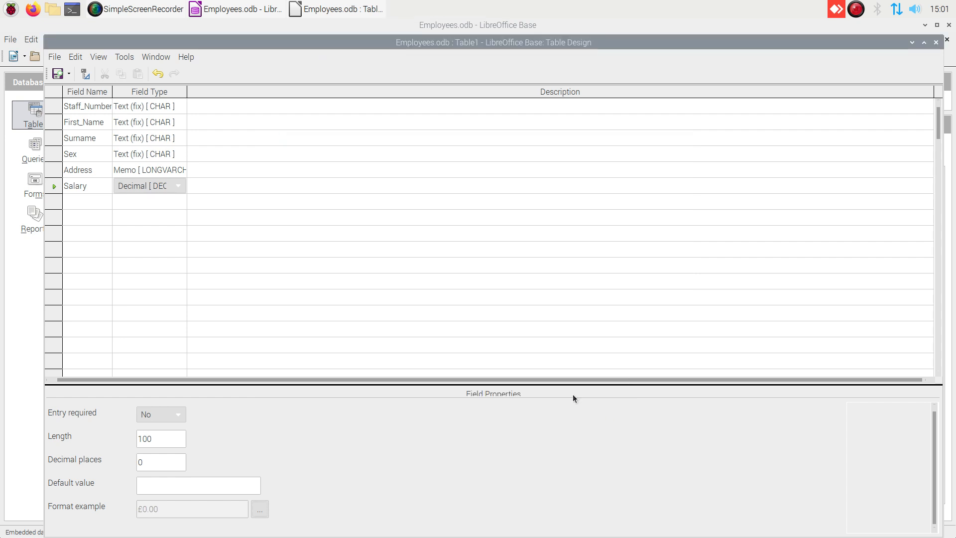
pyautogui.click(259, 513)
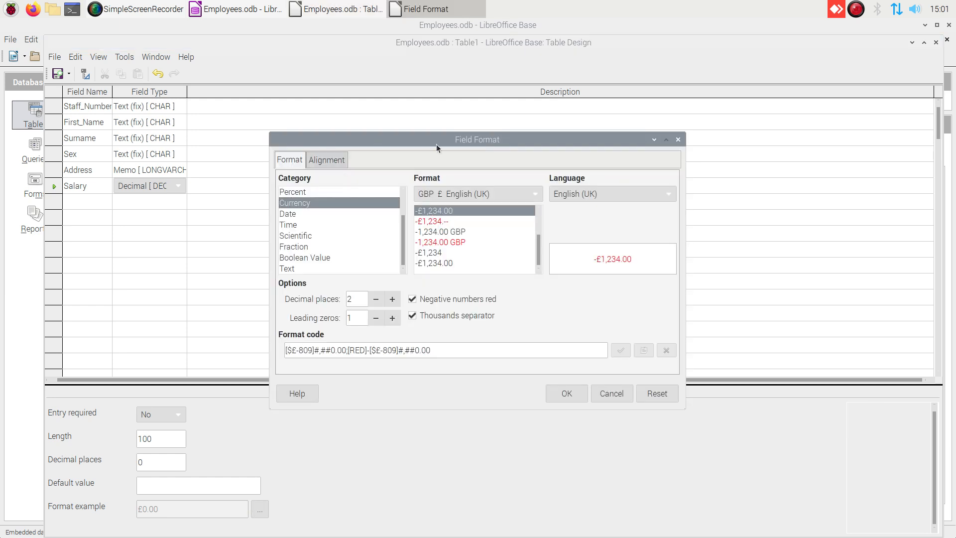
pyautogui.click(678, 140)
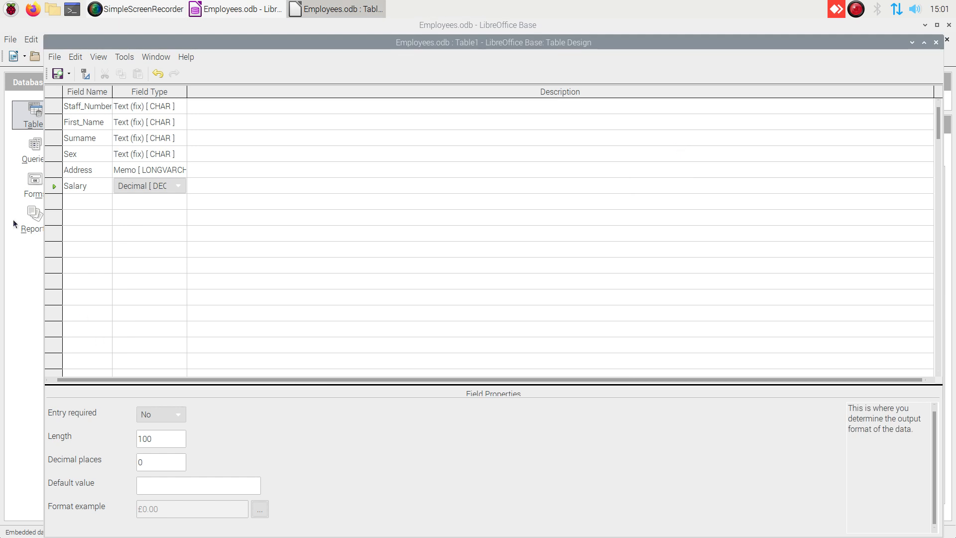
# - Add a Department field below Salary with type Text (fix) [ CHAR ] and length 25
pyautogui.click(70, 202)
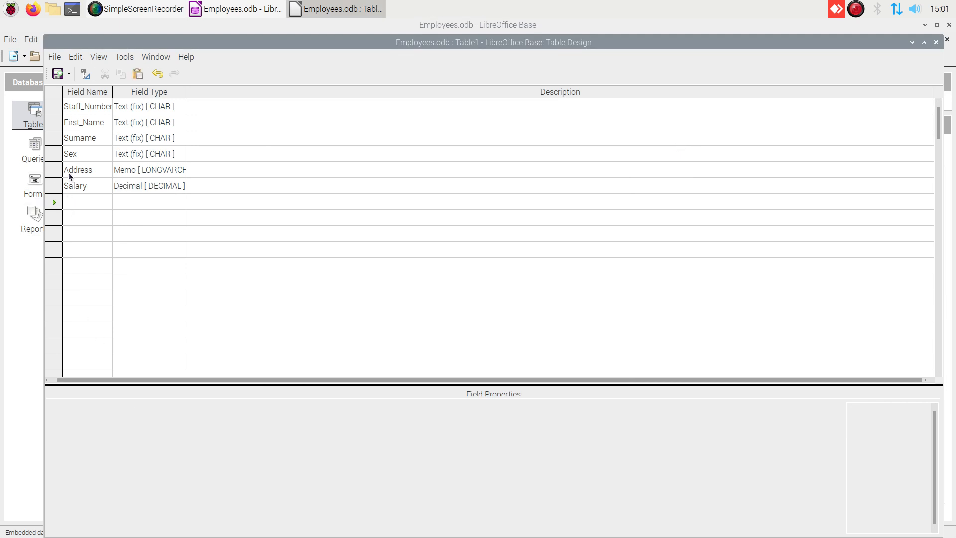
pyautogui.write('Department')
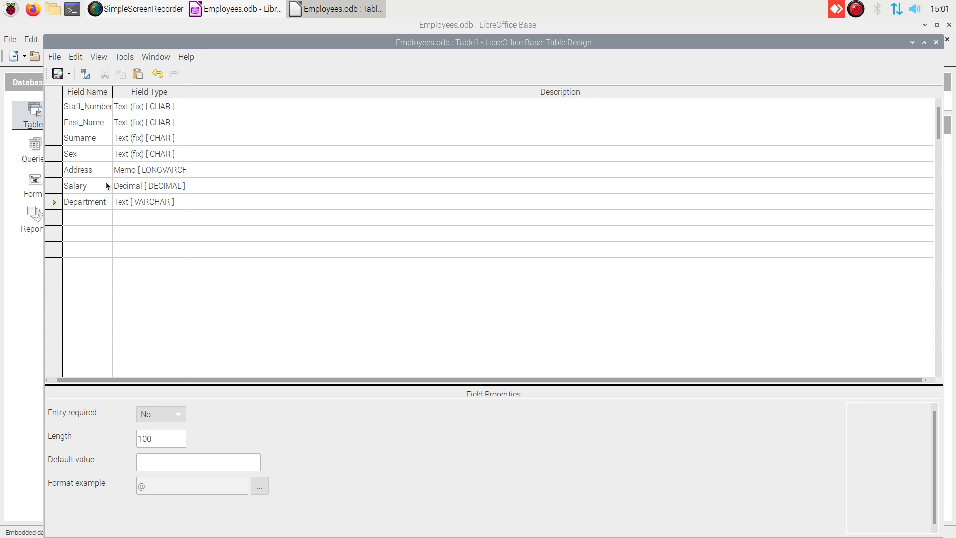
pyautogui.click(157, 202)
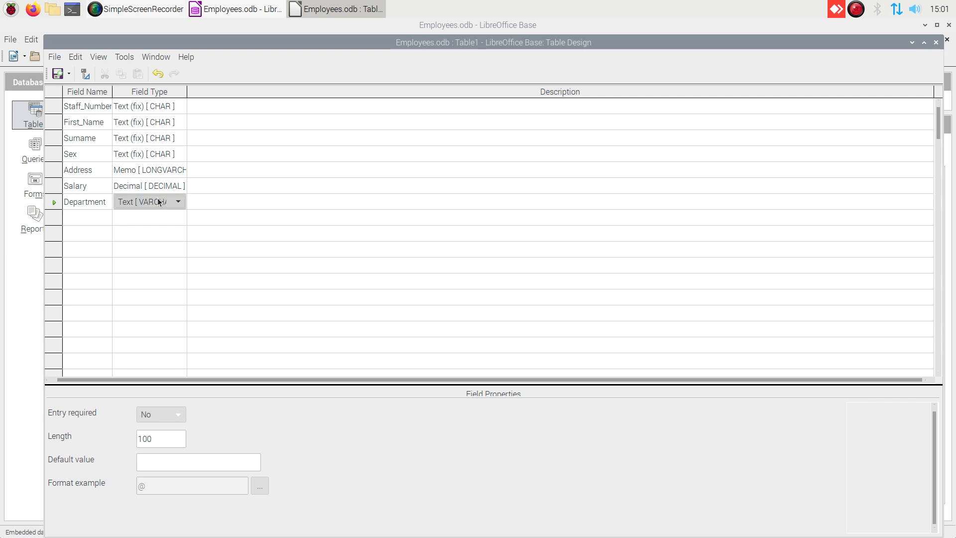
pyautogui.click(179, 202)
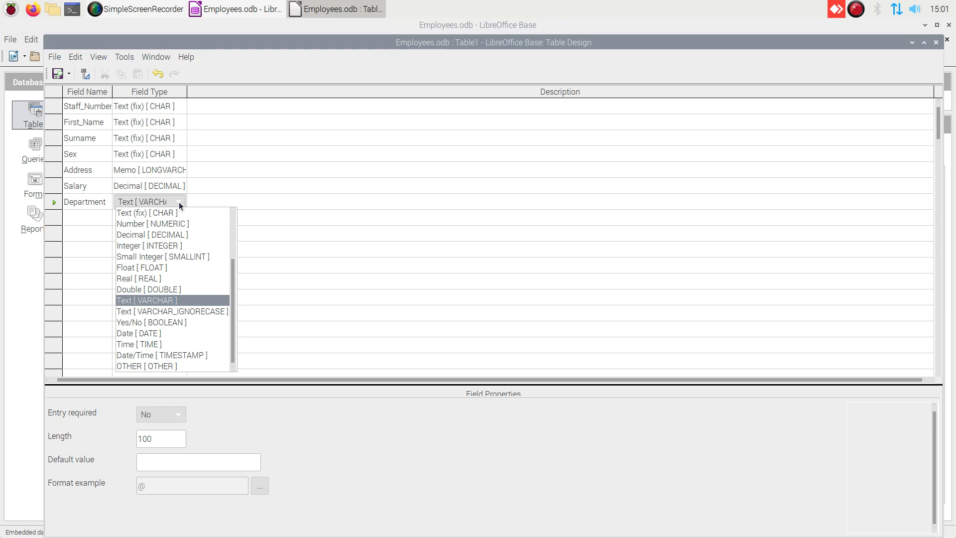
pyautogui.click(175, 214)
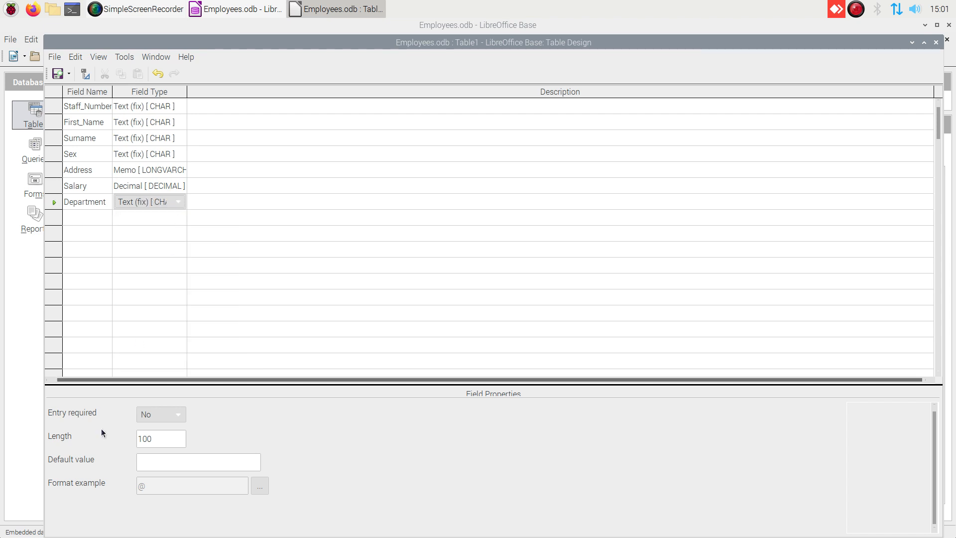
pyautogui.moveTo(158, 438); pyautogui.dragTo(101, 438)
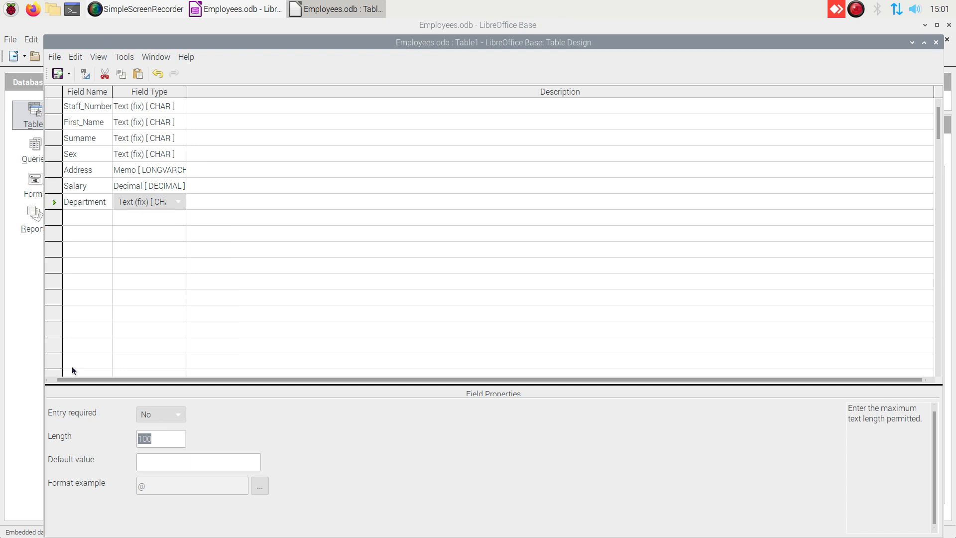
pyautogui.write('25')
# - Make the Staff_Number field the table's primary key
pyautogui.click(53, 107)
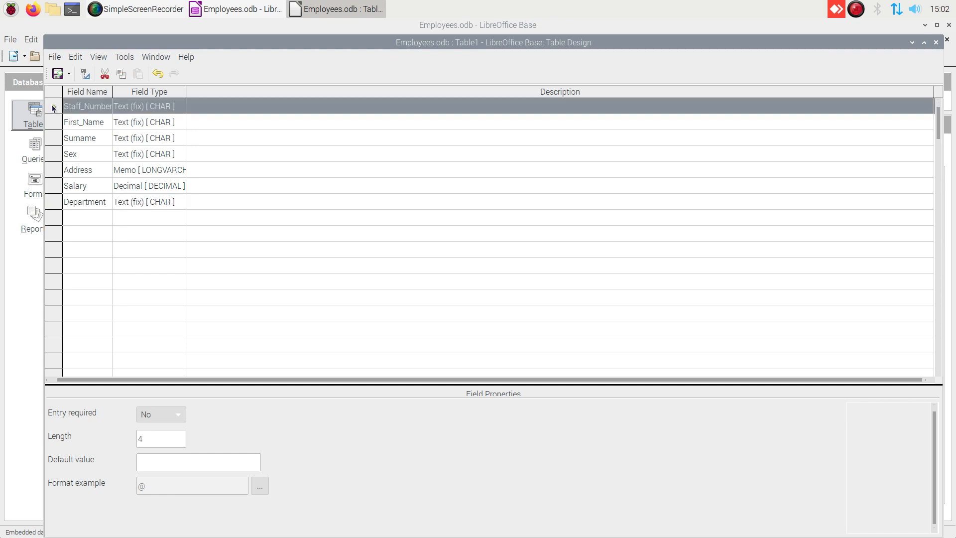
pyautogui.rightClick(53, 107)
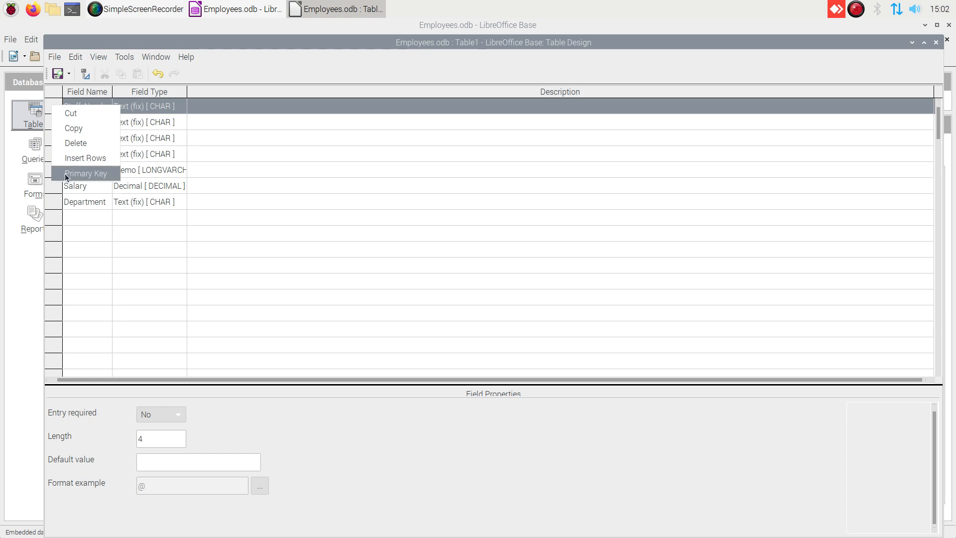
pyautogui.click(98, 175)
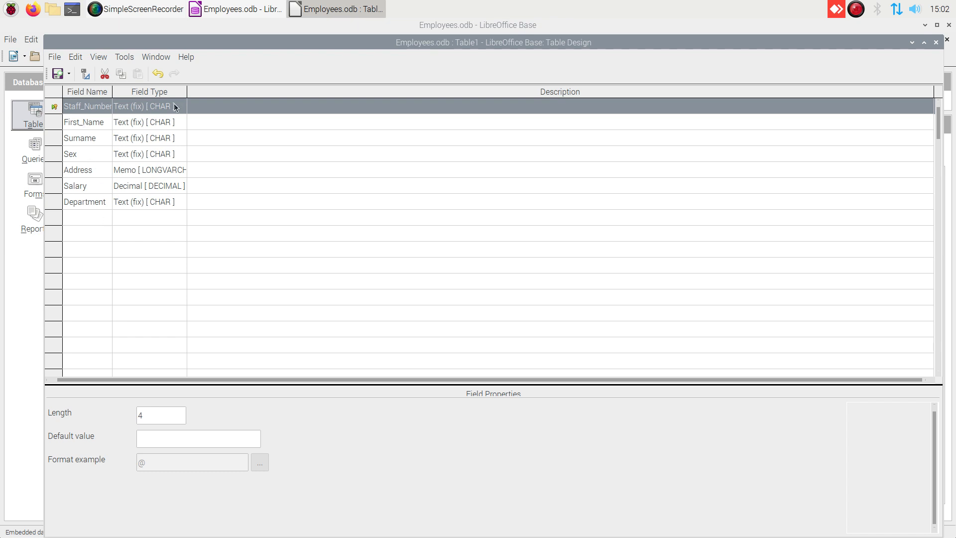
# - Save the table design under the name EMPLOYEE_TABLE and close the design window
pyautogui.click(57, 75)
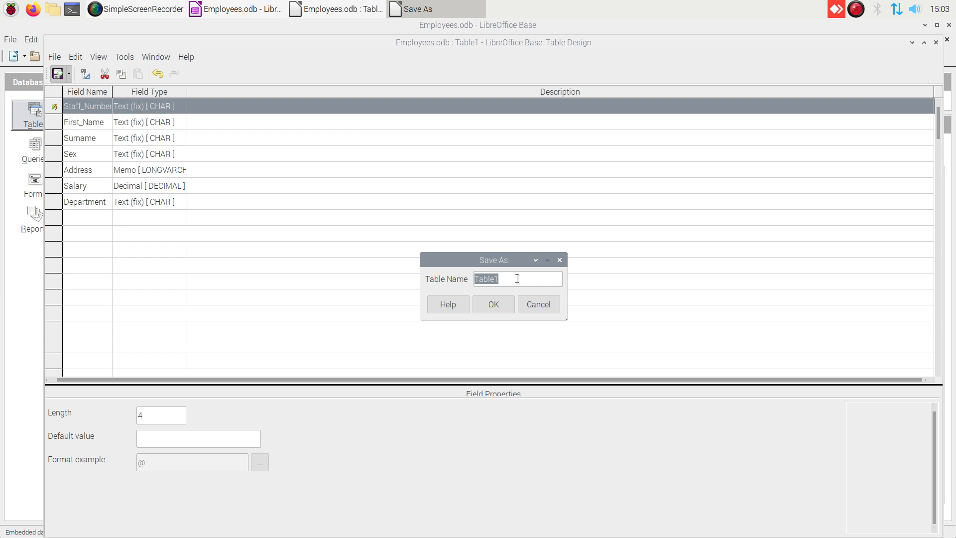
pyautogui.write('EMPLOYEE_')
pyautogui.write('TABLE')
pyautogui.click(494, 305)
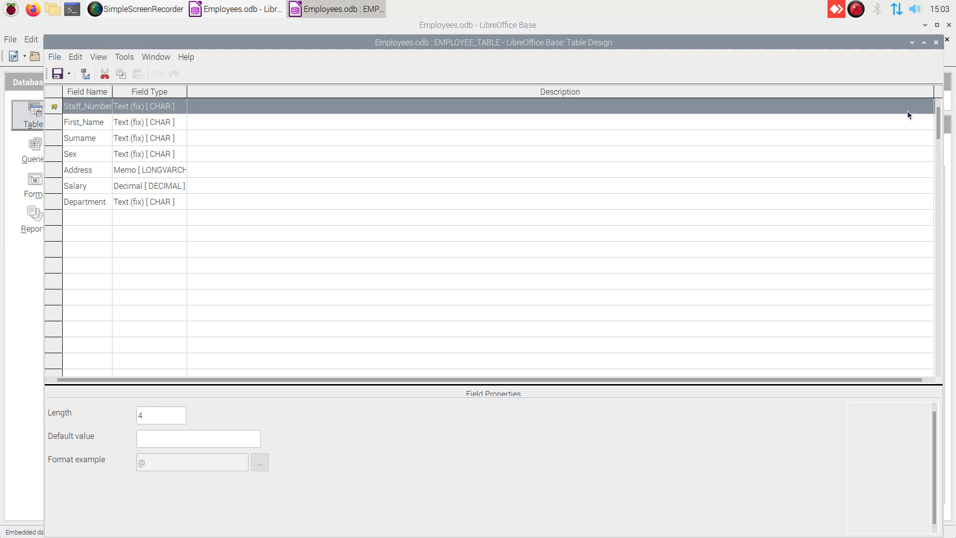
pyautogui.click(936, 42)
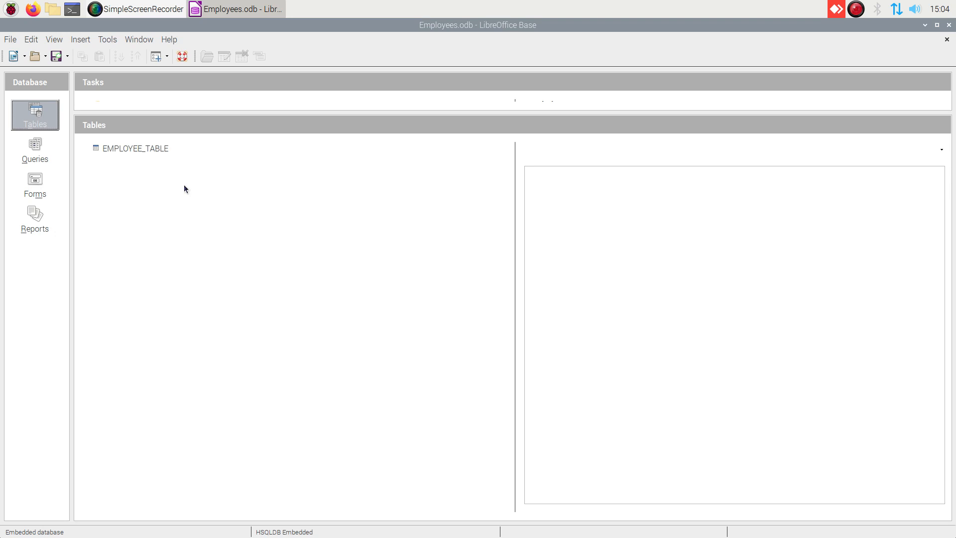
# - Save the database and open EMPLOYEE_TABLE for data entry
pyautogui.click(119, 149)
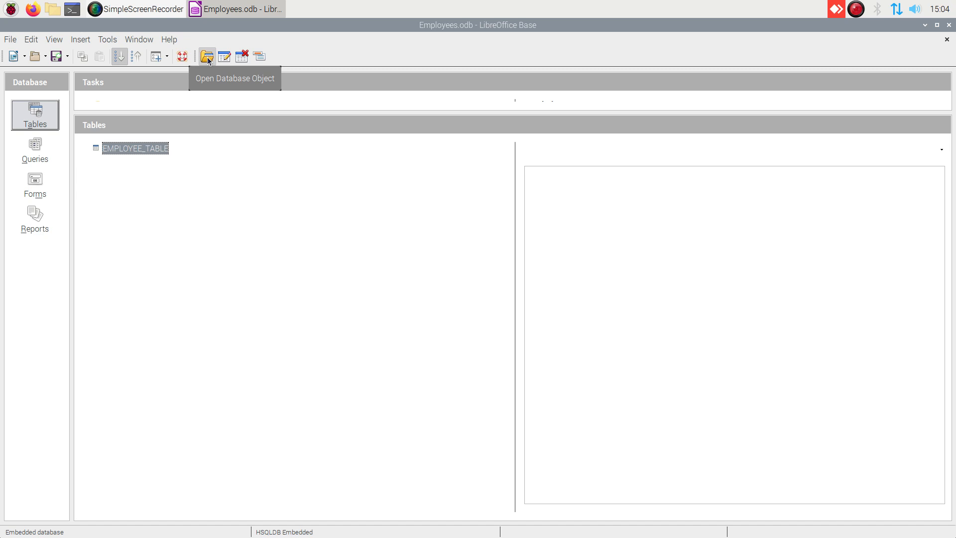
pyautogui.click(56, 58)
pyautogui.click(205, 57)
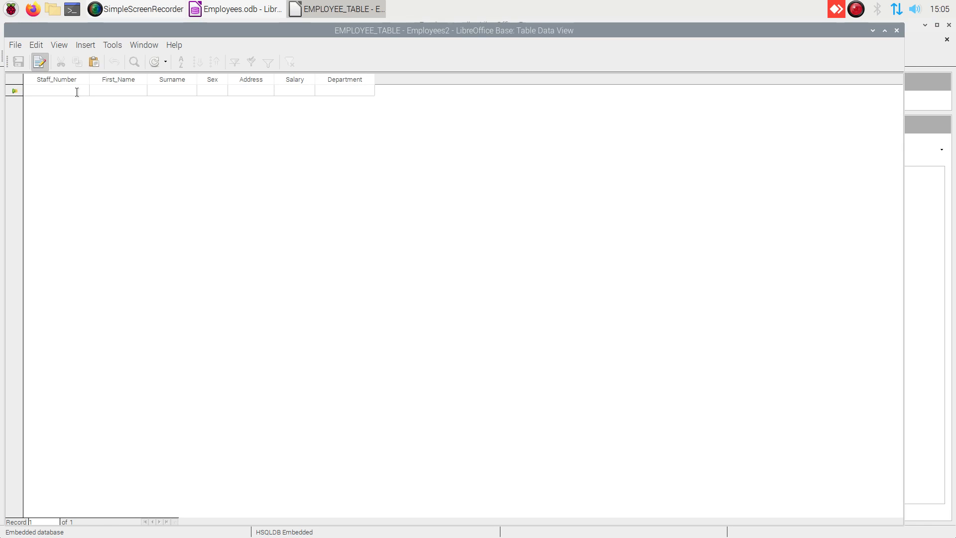
# - Enter the employee's staff number, surname and first name in the first record
pyautogui.write('EM01')
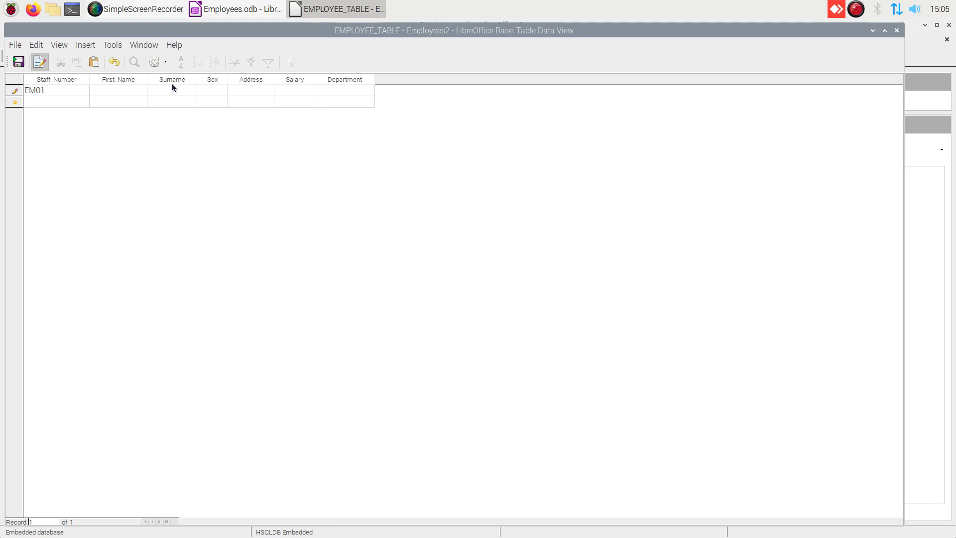
pyautogui.click(159, 93)
pyautogui.write('Likez0')
pyautogui.press('BackSpace')
pyautogui.write('o')
pyautogui.click(105, 91)
pyautogui.write('Nyambe')
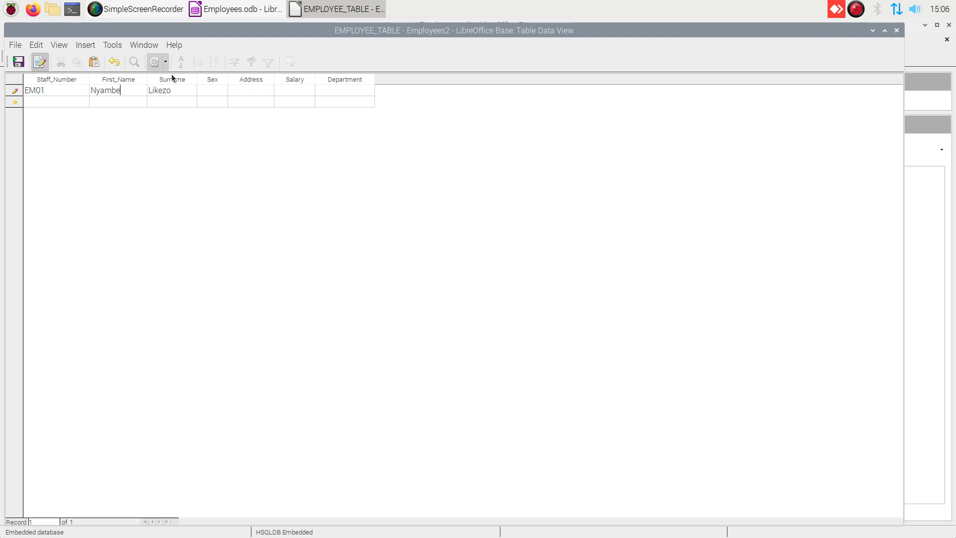
# - Complete the first record with Sex M, the employee's address, Salary 4500 and Department Accounts
pyautogui.click(204, 89)
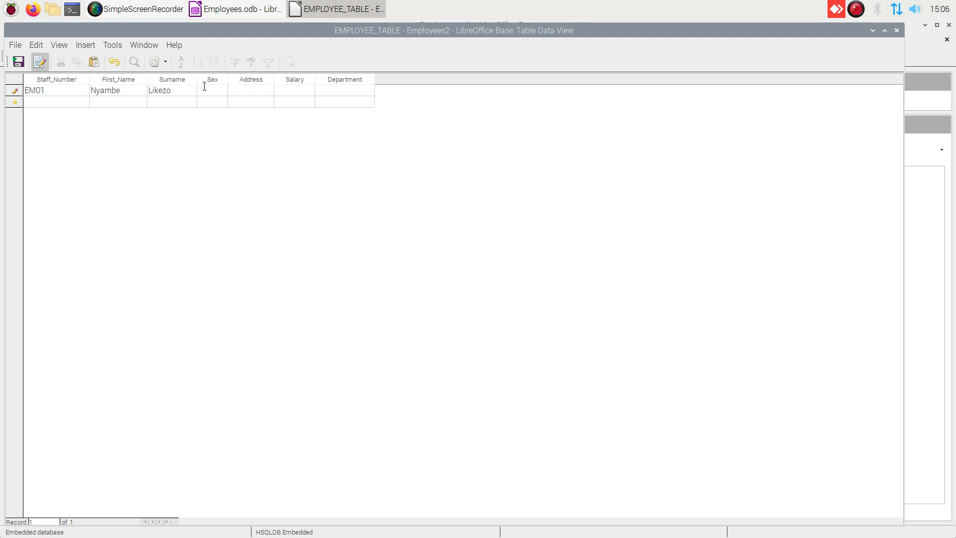
pyautogui.write('M')
pyautogui.click(239, 91)
pyautogui.write('Mongu')
pyautogui.click(289, 92)
pyautogui.write('4500')
pyautogui.click(330, 90)
pyautogui.write('Acc')
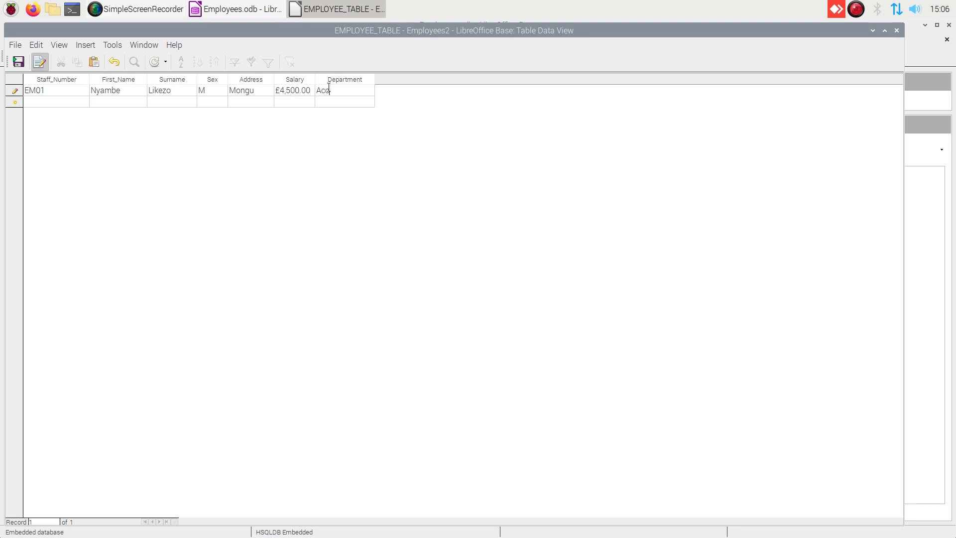
pyautogui.write('ounts')
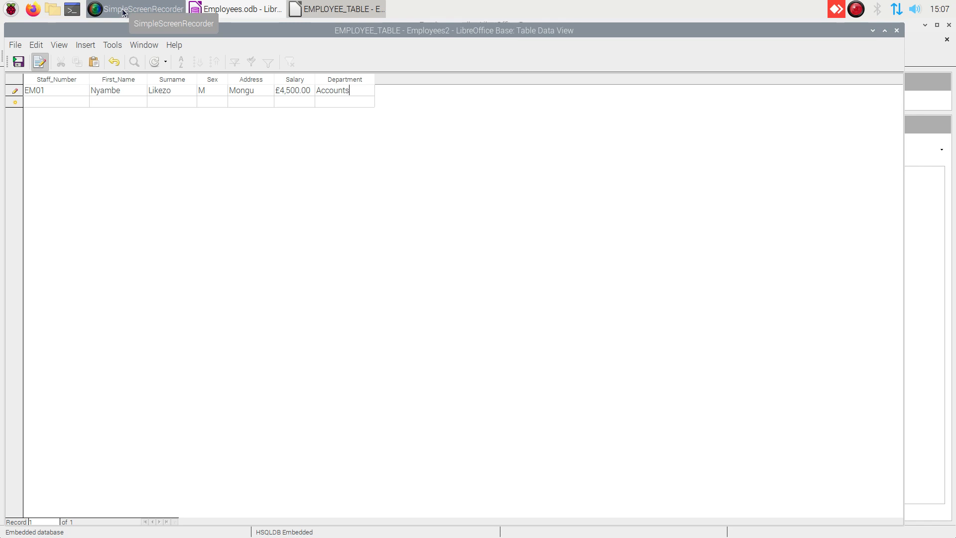
pyautogui.click(123, 12)
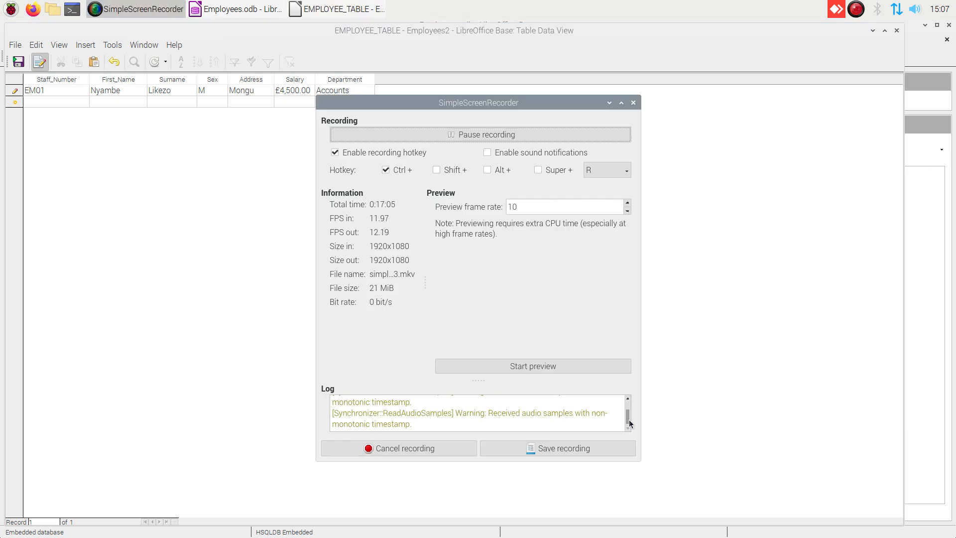